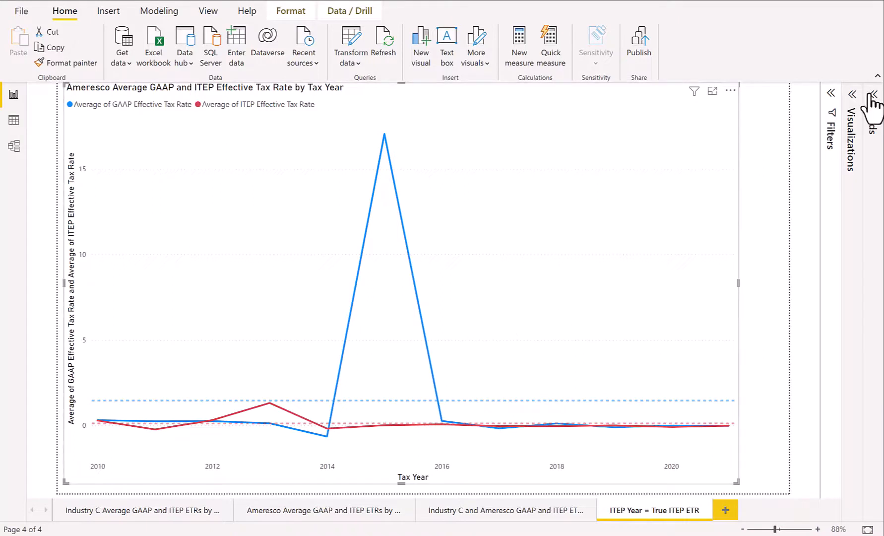
Replace the line chart's FirmID filter with an ITEP Year filter set to True
click(831, 93)
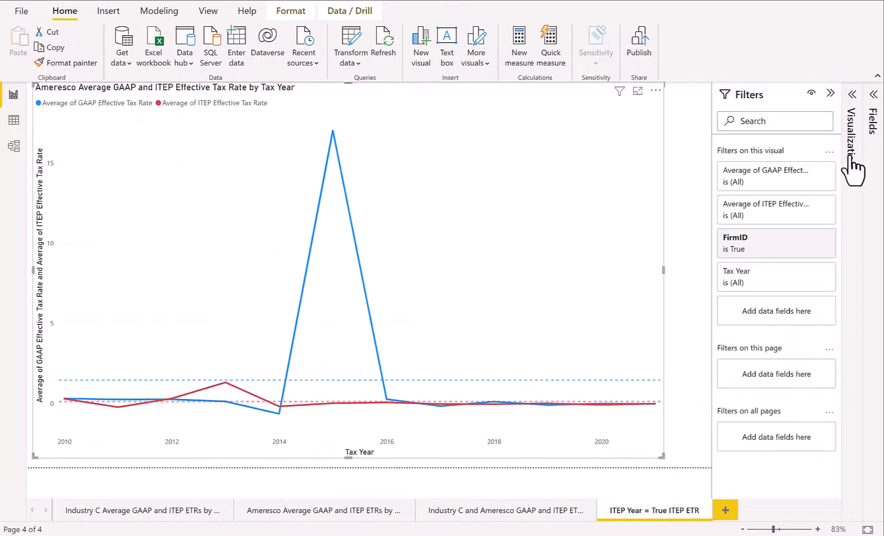
click(810, 235)
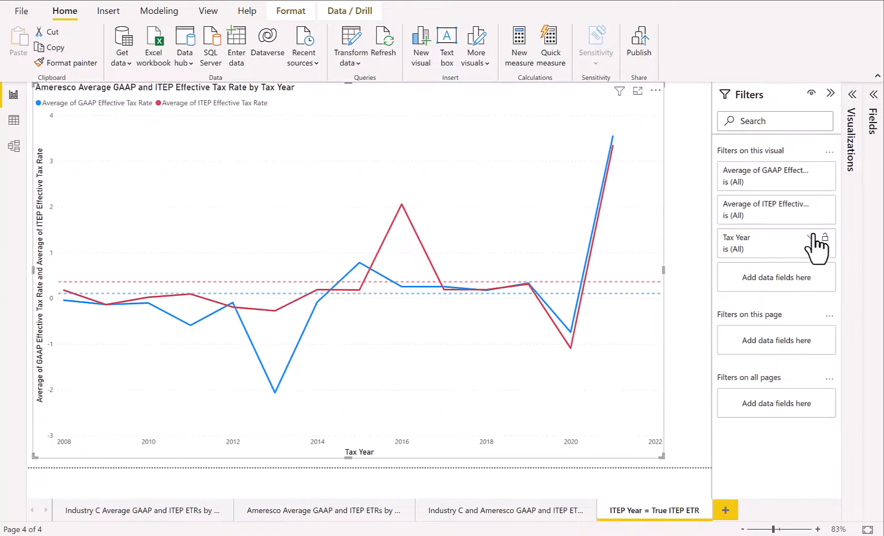
click(874, 93)
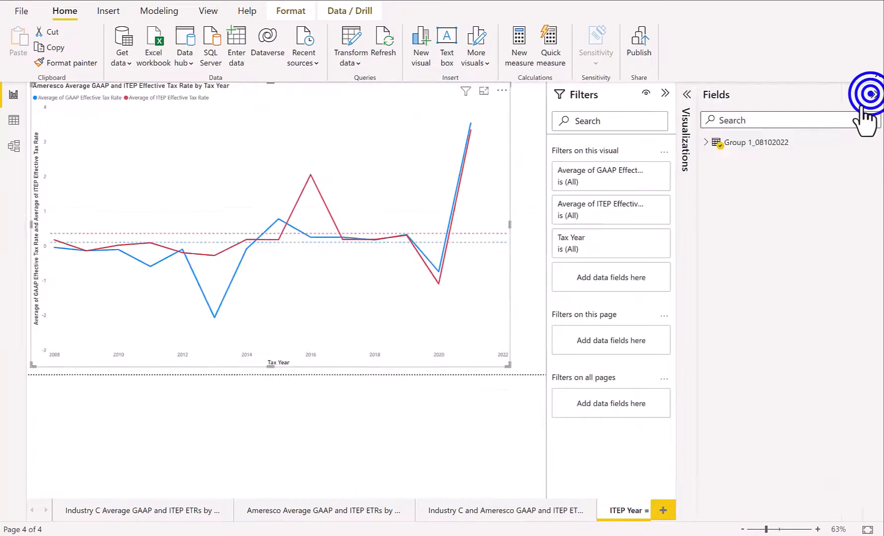
click(706, 142)
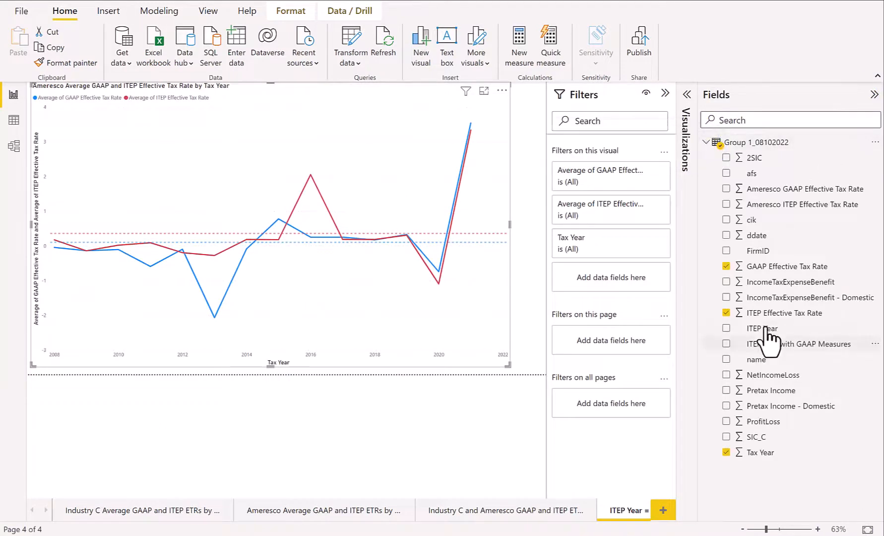
drag(765, 328, 610, 275)
click(587, 324)
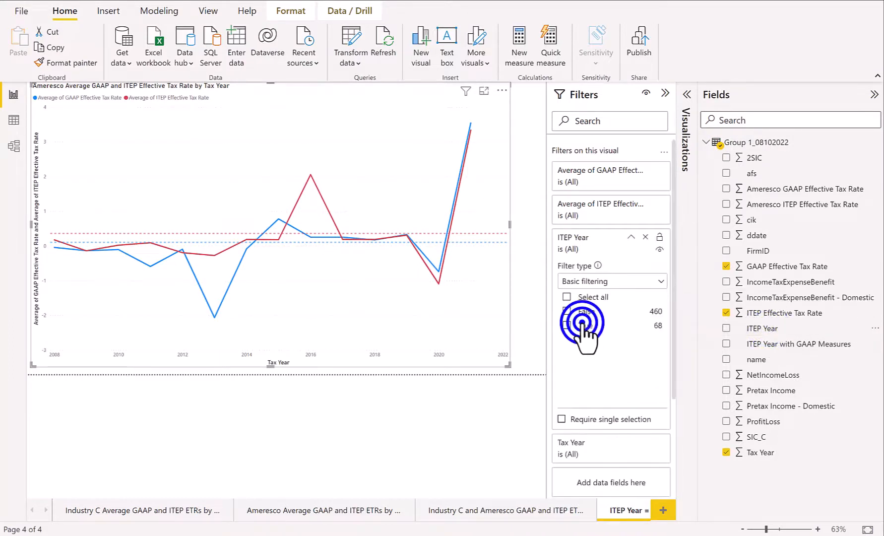
Convert the line chart to a table and add the name field as a column directly after Tax Year
click(687, 96)
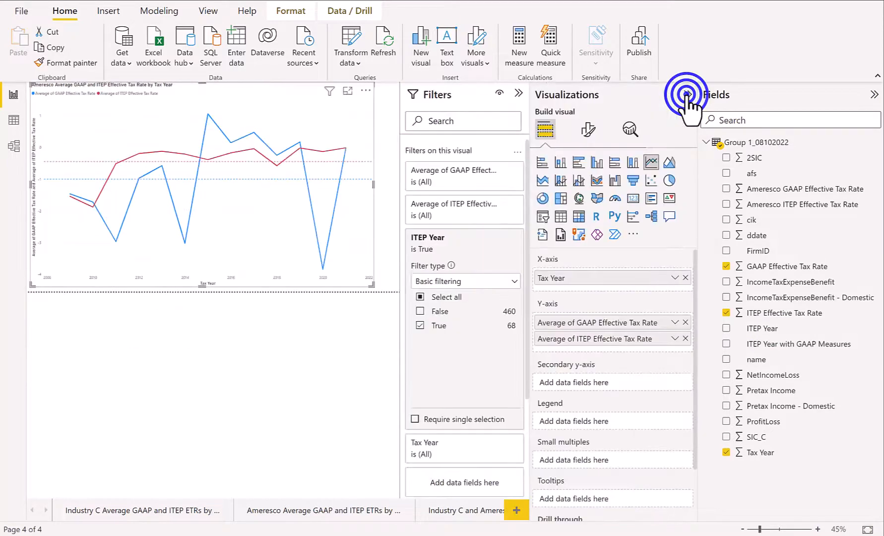
click(561, 217)
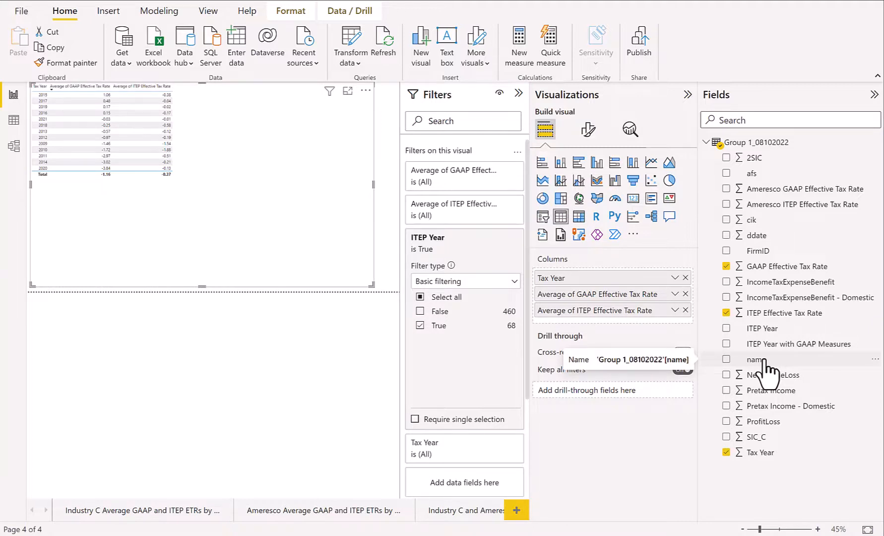
drag(764, 361, 606, 288)
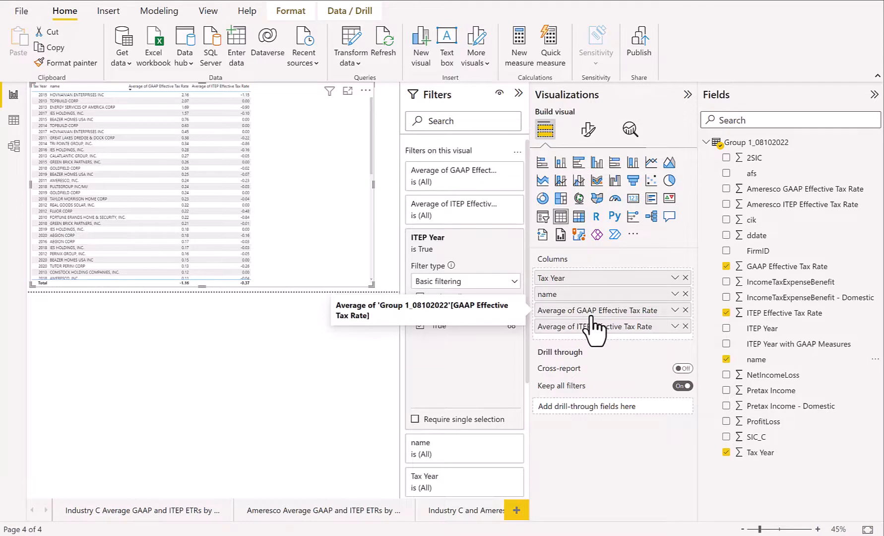
Remove the average GAAP Effective Tax Rate column from the table and show ITEP Effective Tax Rate without summarizing it
click(685, 310)
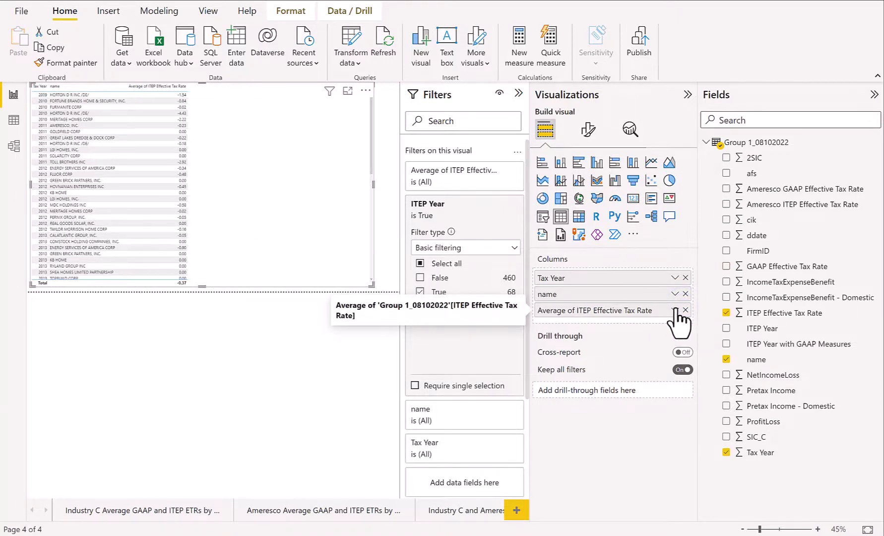
click(672, 310)
click(719, 136)
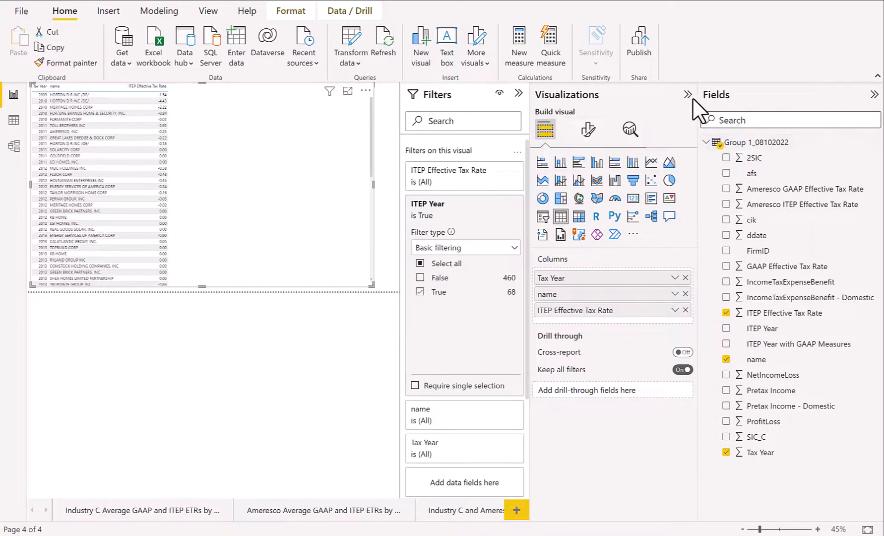
Collapse the Visualizations, Filters and Fields panes and sort the table by name in ascending order to review its firms
click(688, 95)
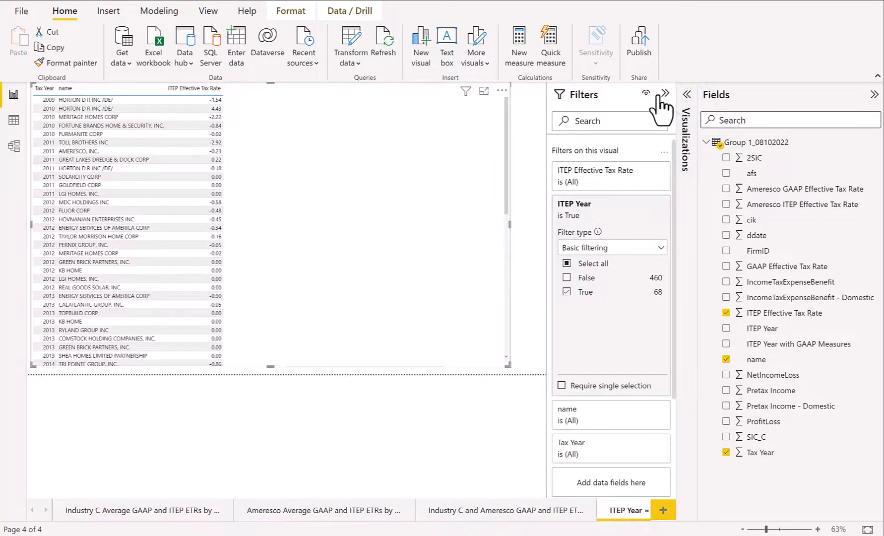
click(665, 93)
click(872, 93)
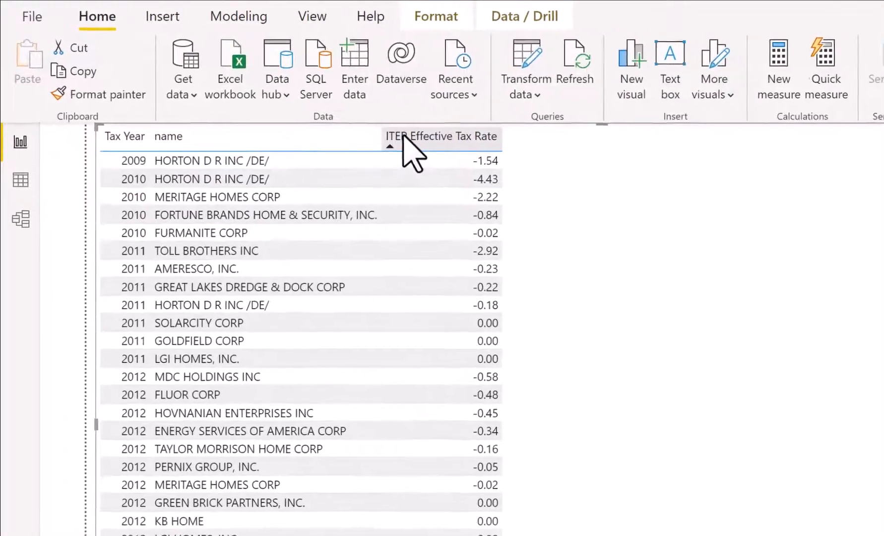
click(369, 124)
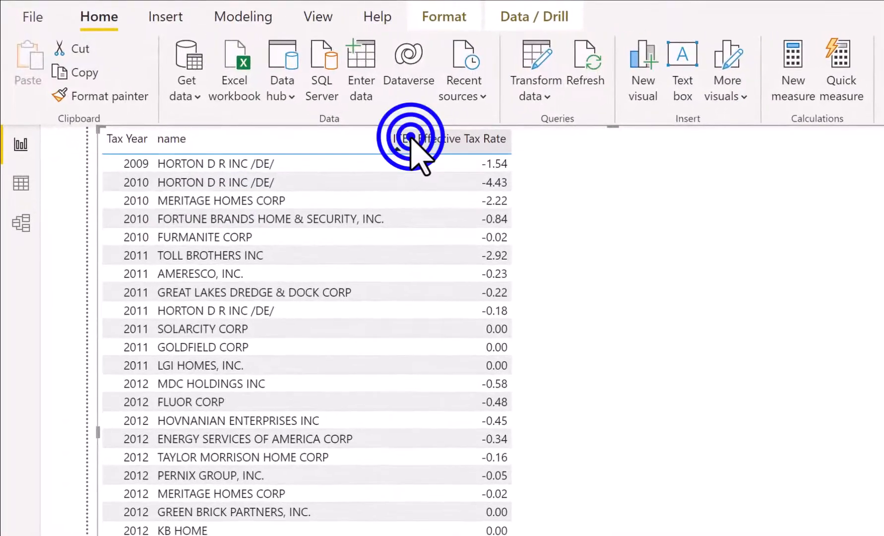
click(277, 144)
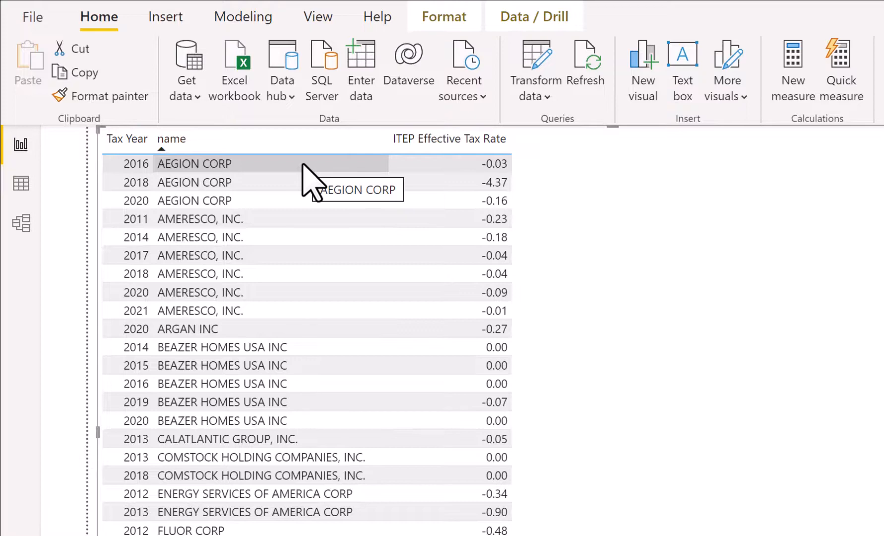
scroll(352, 457, down, 10)
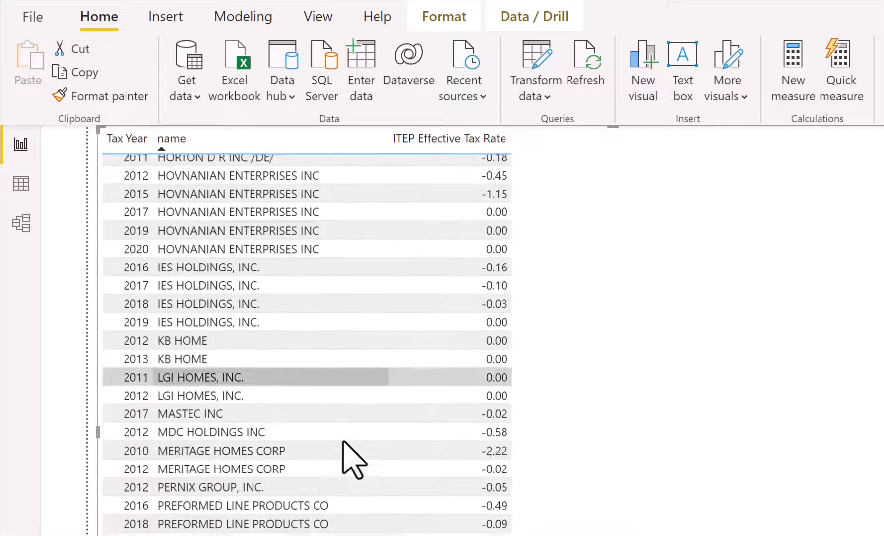
scroll(343, 442, down, 1)
scroll(353, 459, up, 11)
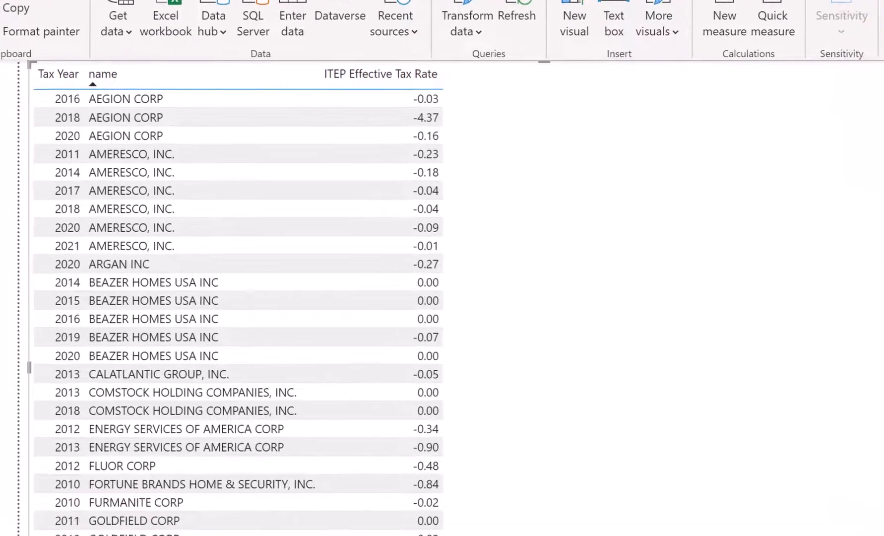
Duplicate the page and rename the copy Industry C and Ameresco ITEP ETR by Tax Year for Firms which have at least one ITEP Year = True
right_click(723, 515)
click(756, 421)
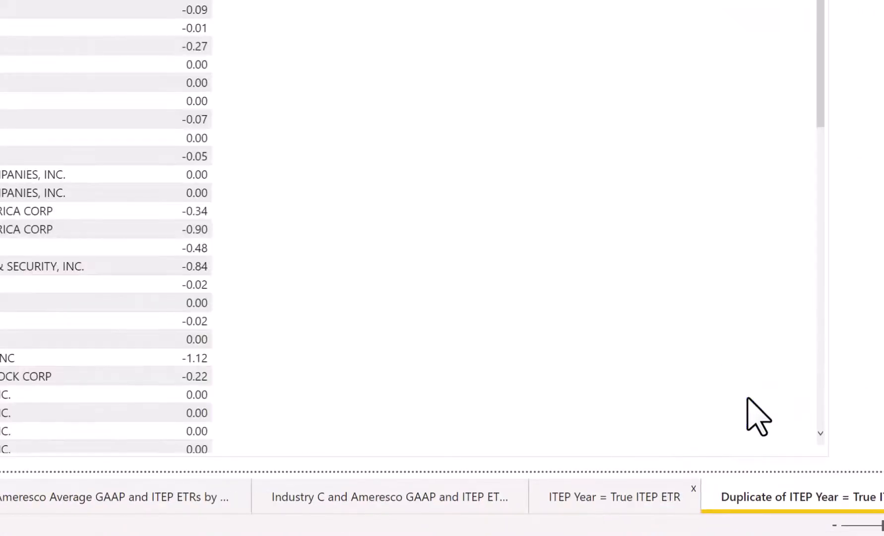
right_click(763, 485)
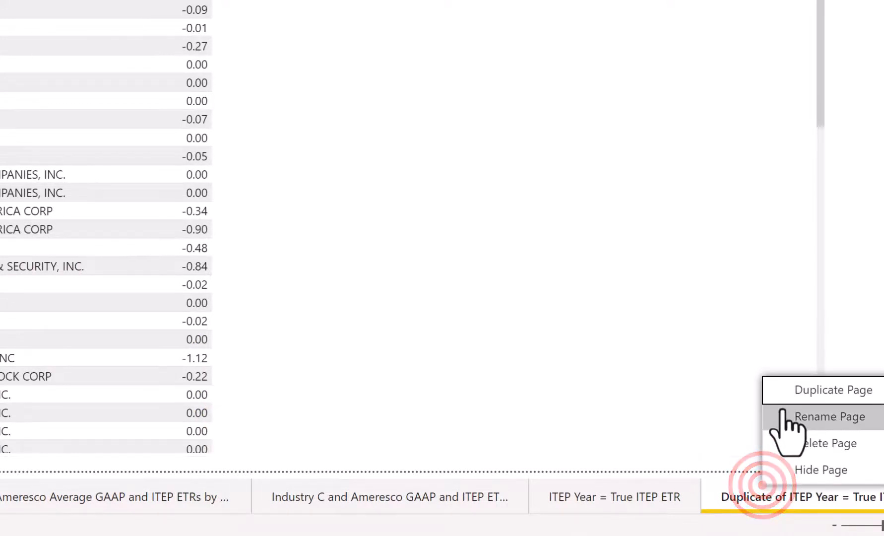
click(783, 413)
text(Industr)
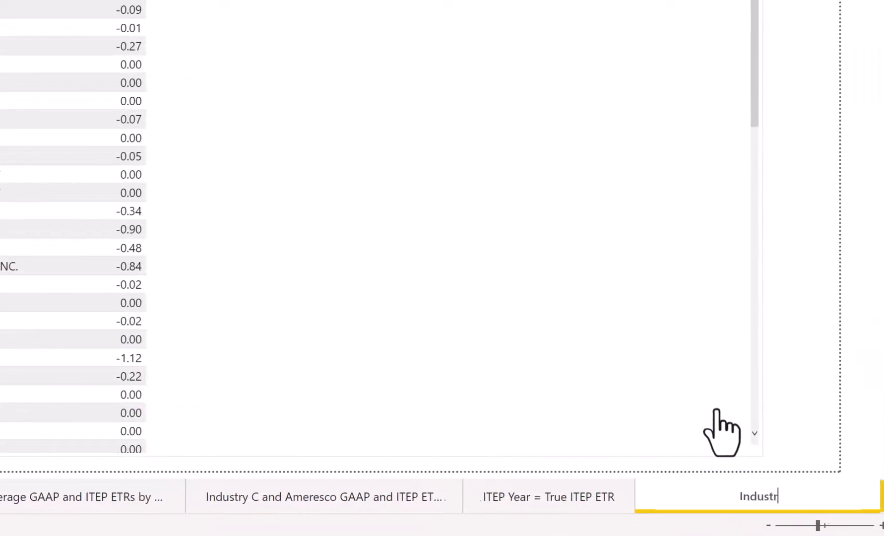
text(y C and Ameresco I)
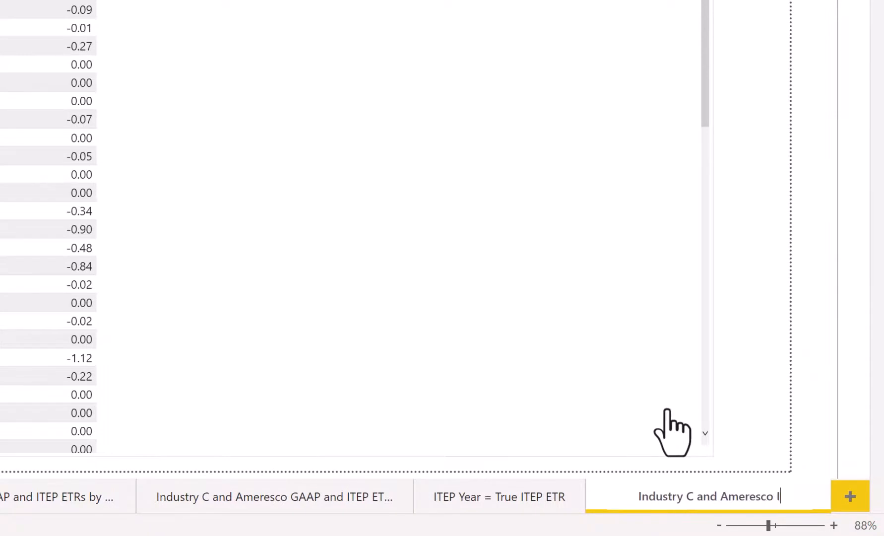
text(TEP ETR)
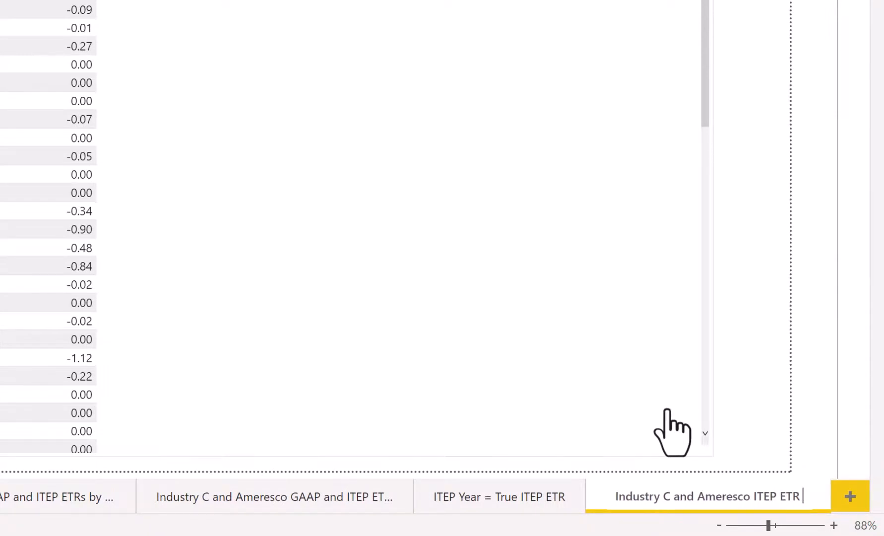
text( by Tax Year)
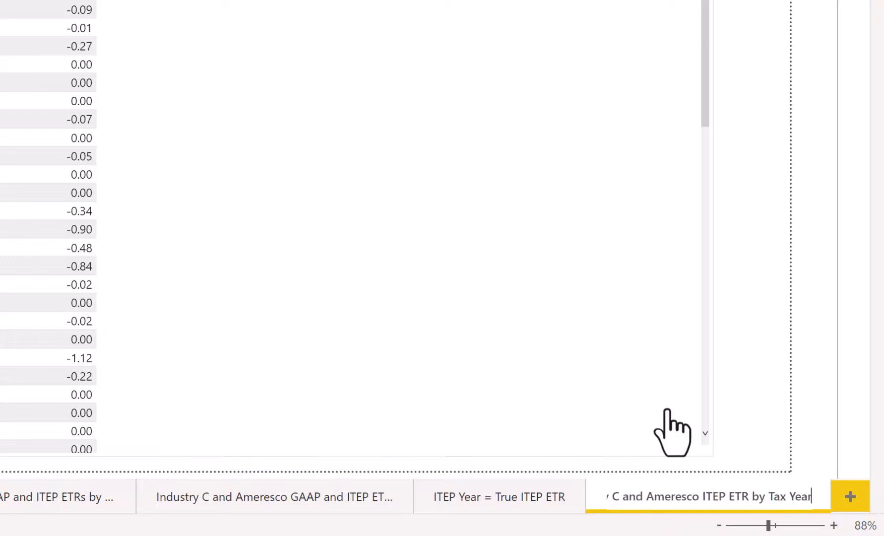
text( for Firms )
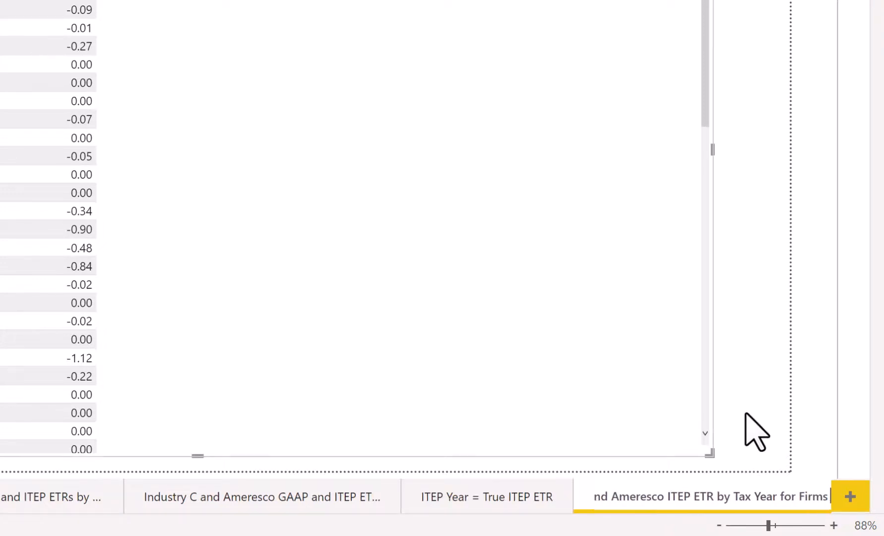
text(which have)
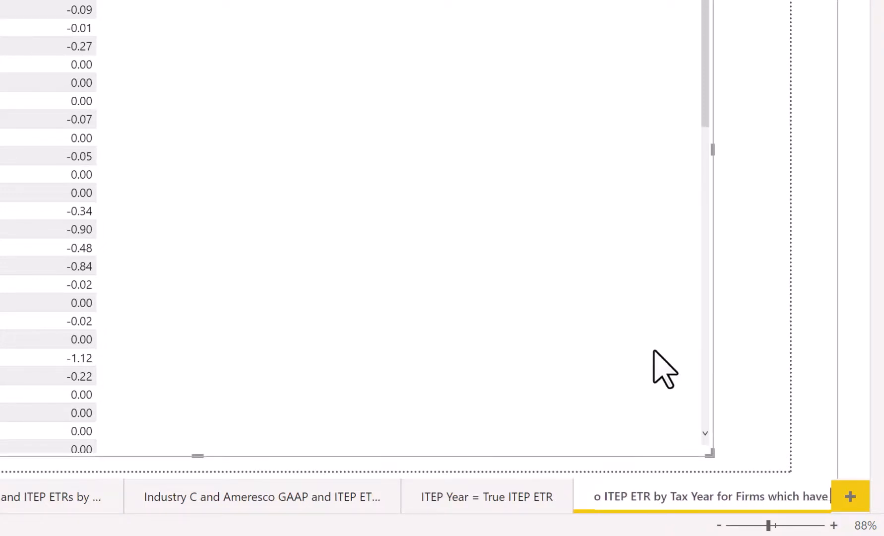
text( at least one ITEP Year =)
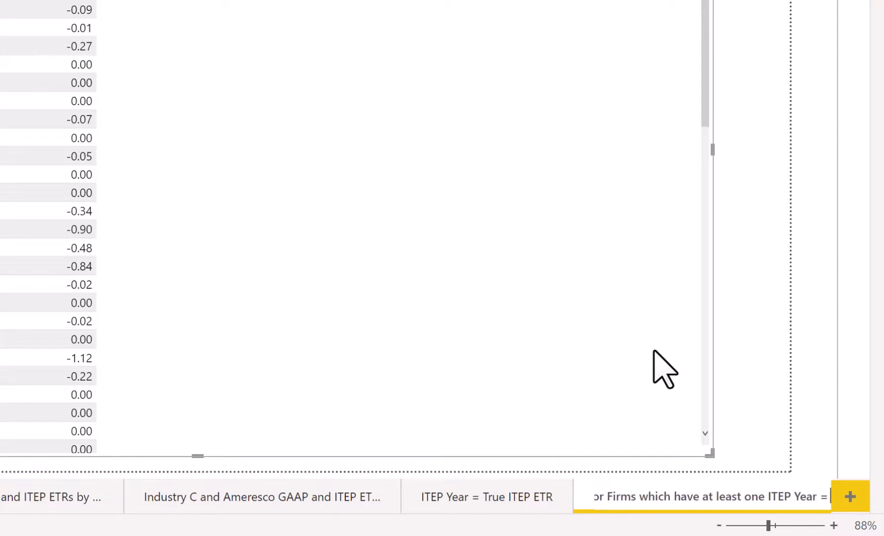
text( True)
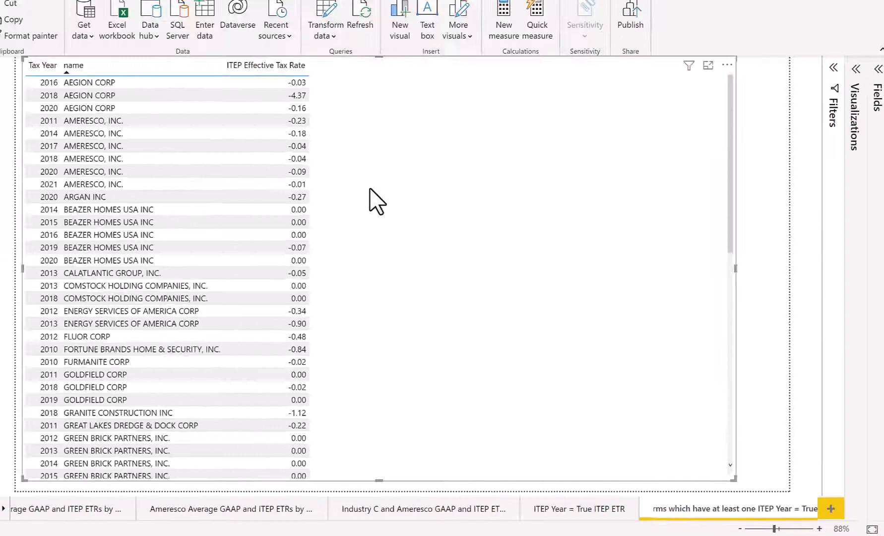
click(502, 186)
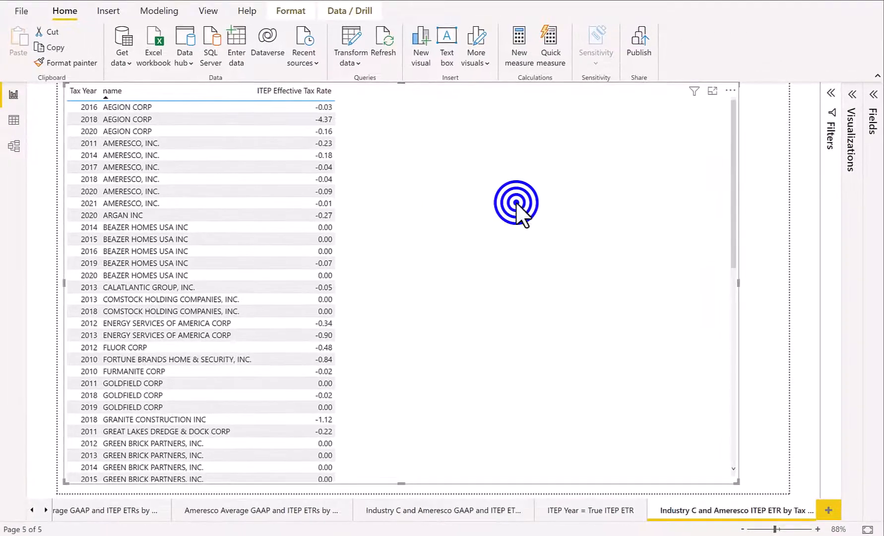
Filter the table's name field to Aegion Corp, Ameresco, Argan, Beazer Homes USA, CalAtlantic Group and Comstock Holding Companies
click(833, 67)
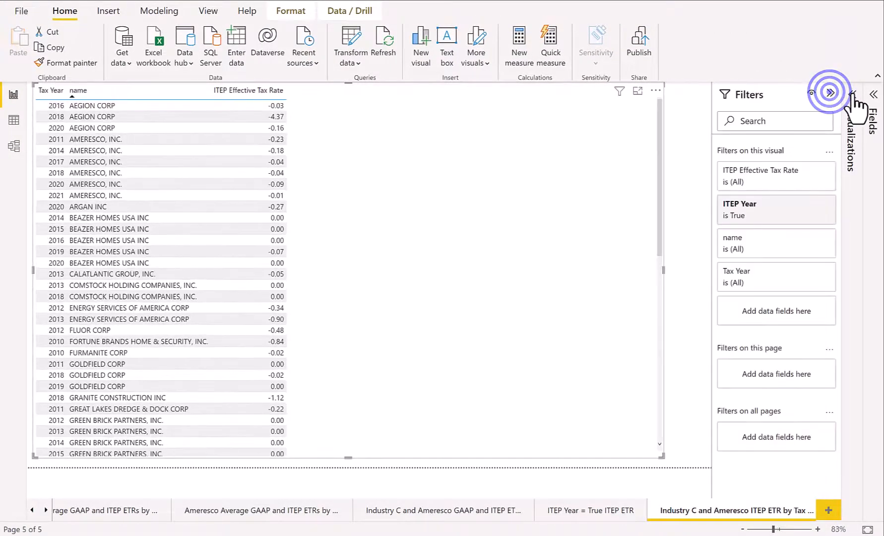
click(852, 95)
click(873, 96)
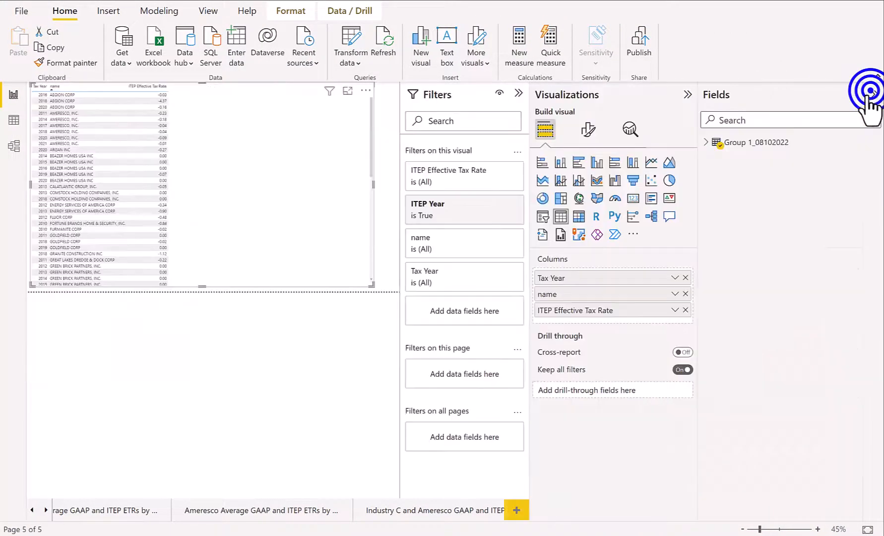
click(709, 141)
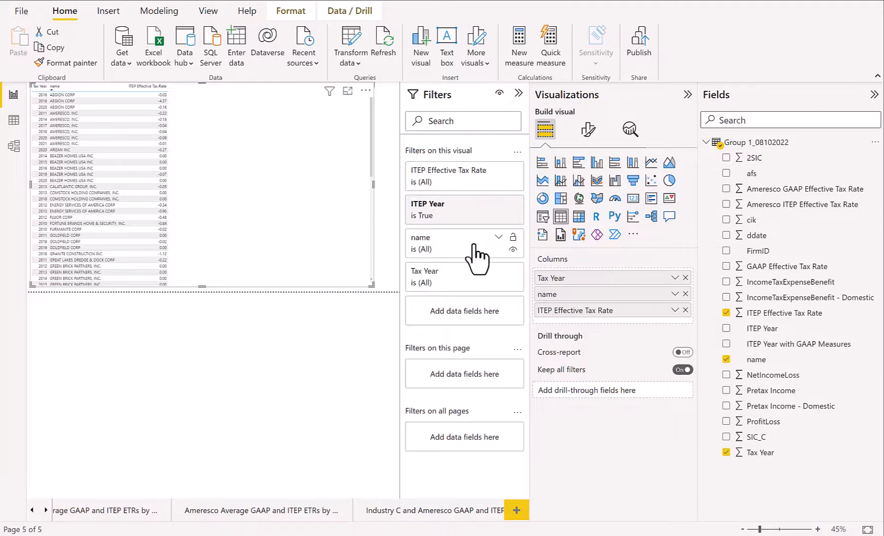
click(498, 237)
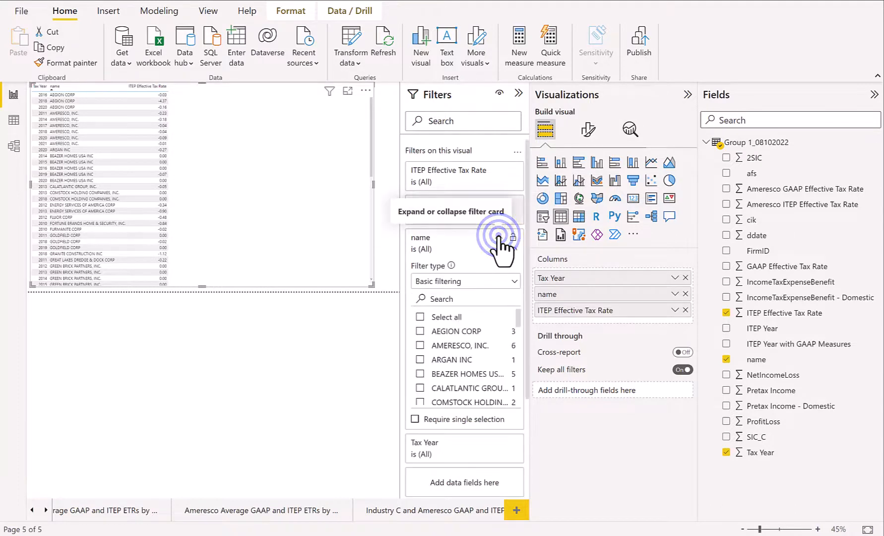
click(447, 367)
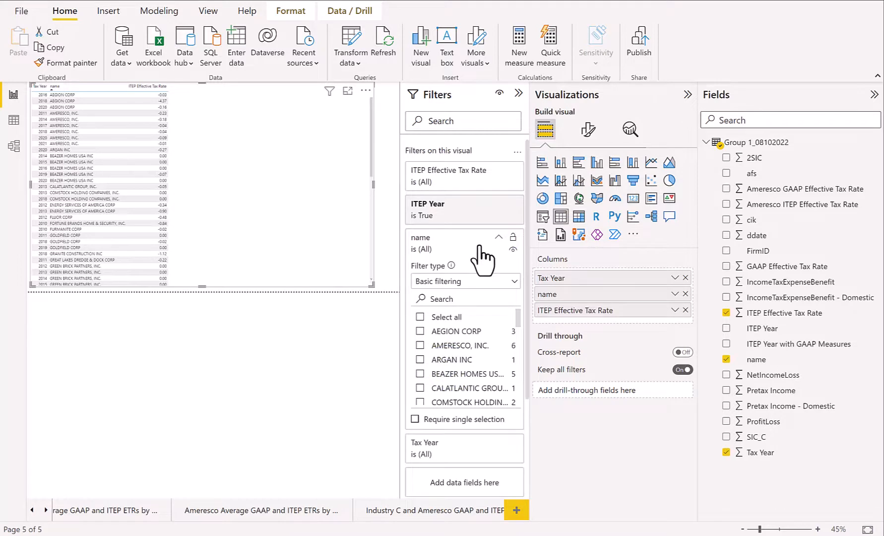
click(455, 328)
click(455, 345)
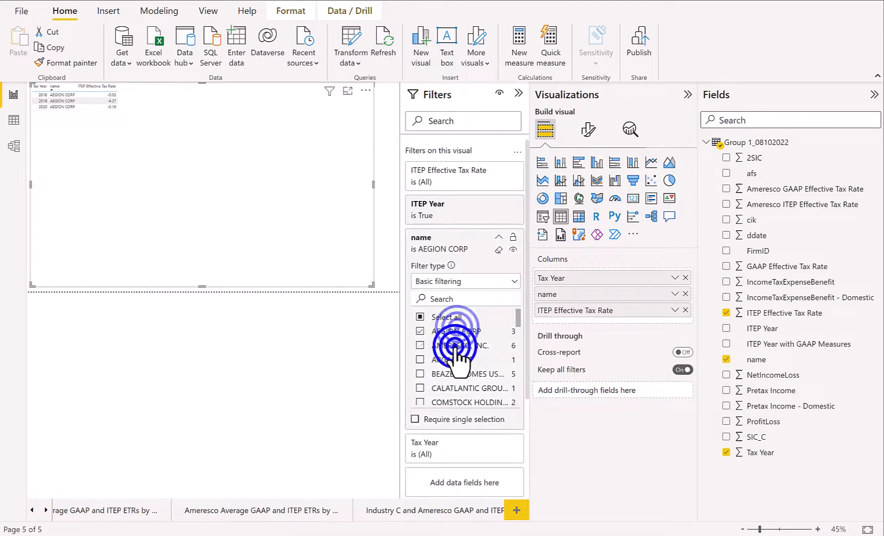
click(451, 360)
click(451, 374)
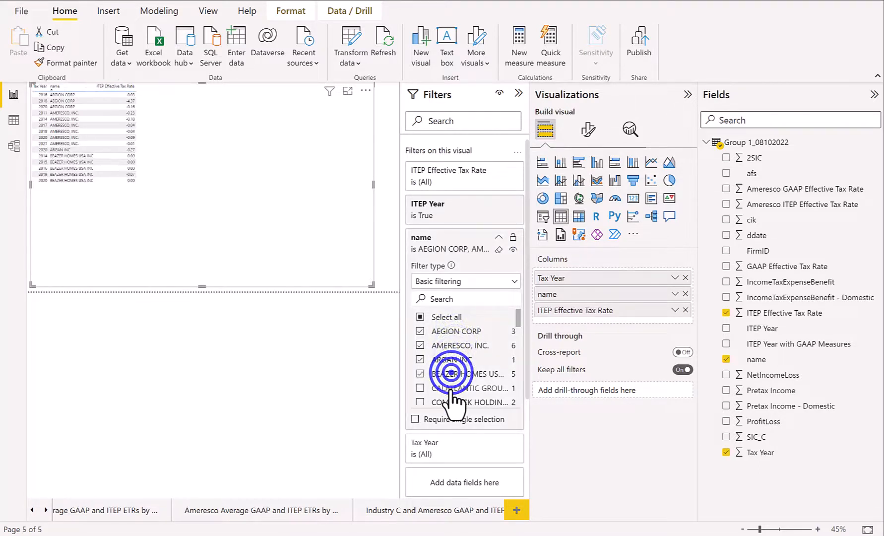
click(451, 388)
click(451, 399)
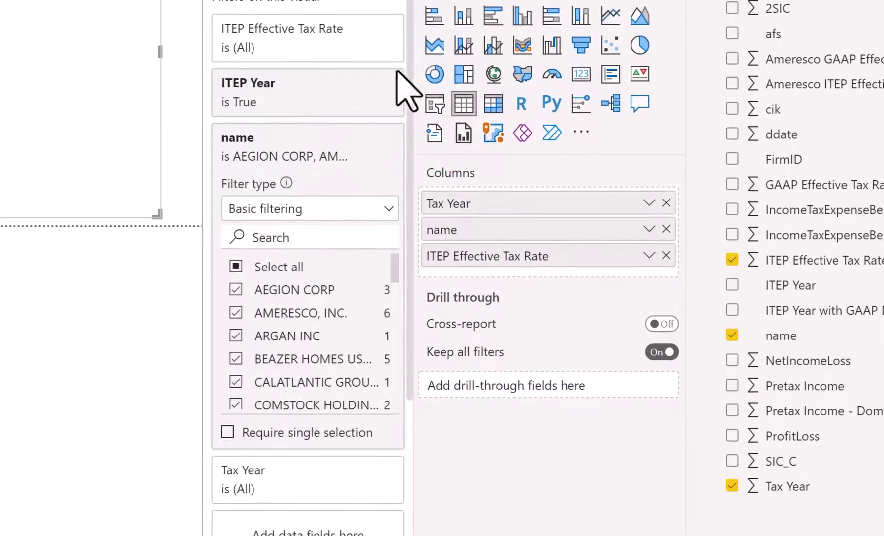
Remove the ITEP Year filter and convert the table into a line chart with ITEP Effective Tax Rate on the Y-axis
click(363, 78)
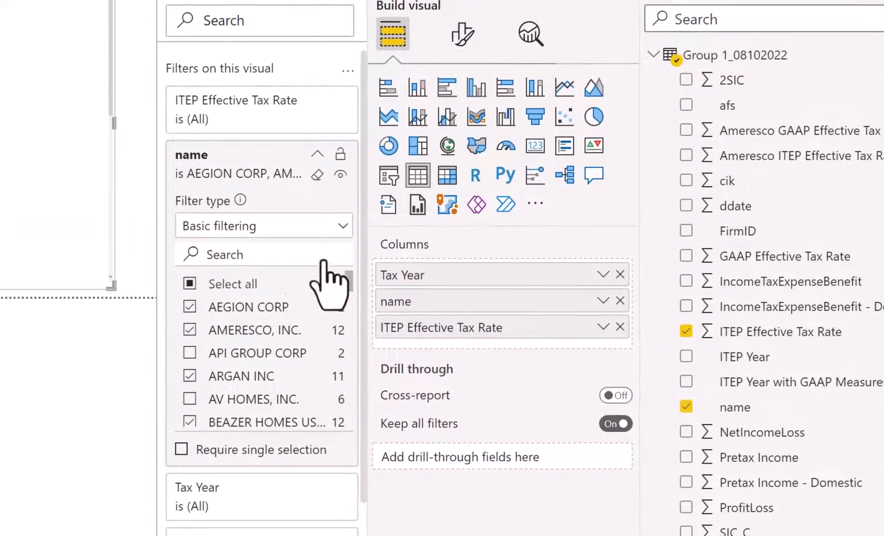
click(579, 63)
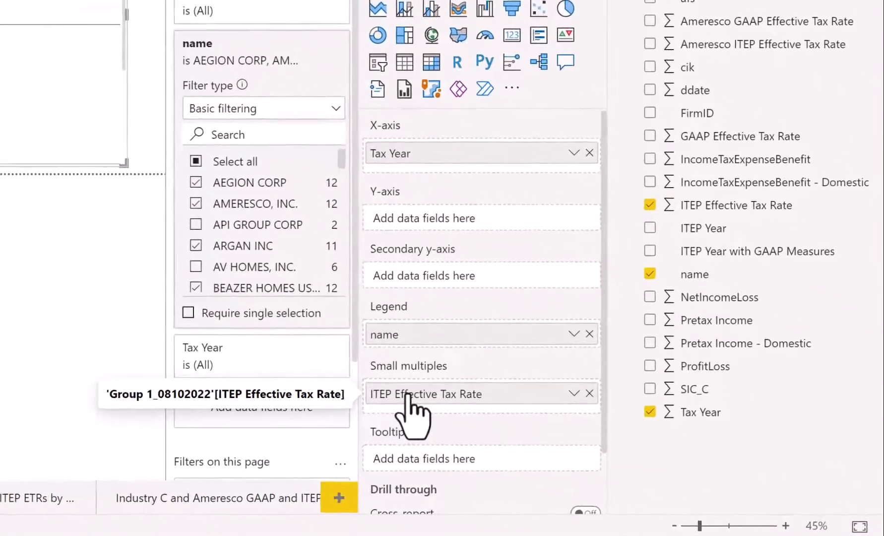
drag(514, 425, 531, 291)
drag(419, 214, 417, 219)
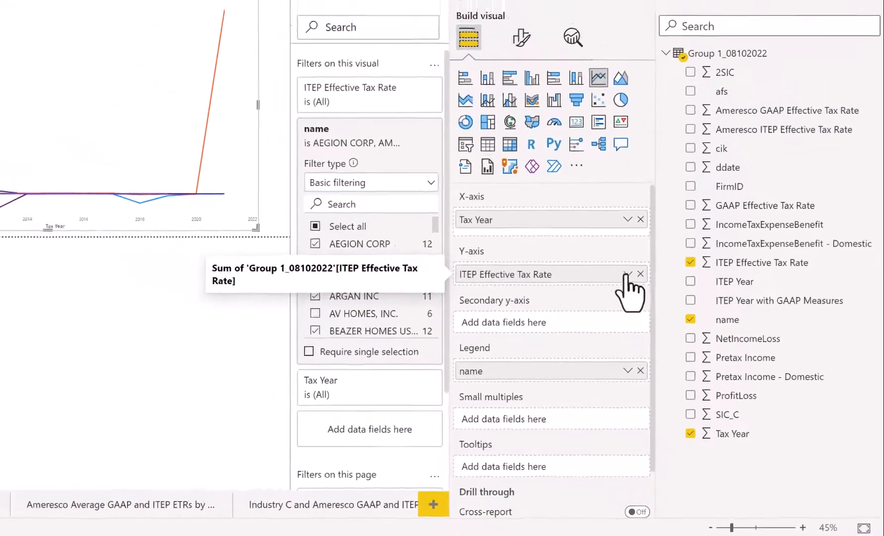
click(564, 210)
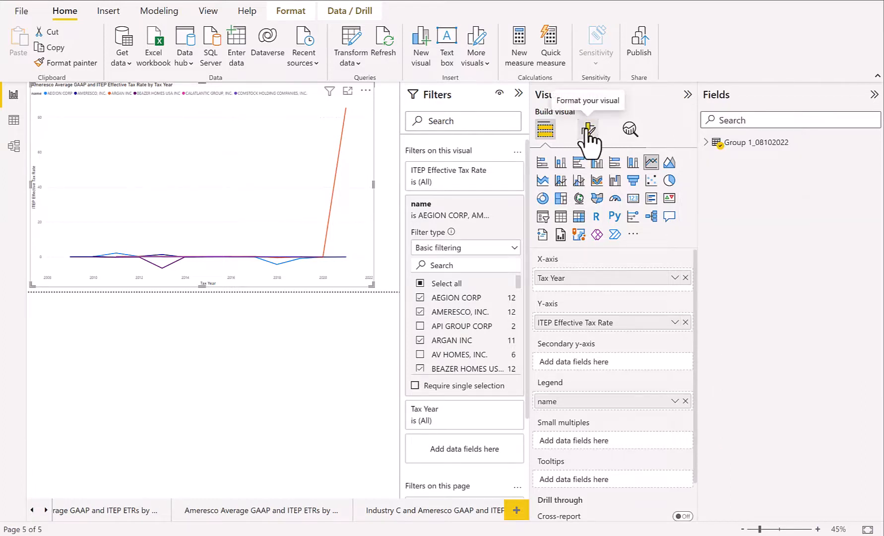
Change the chart title to "Industry C and Ameresco ITEP Effective Tax Rate by Tax Year Comparison Group"
click(587, 130)
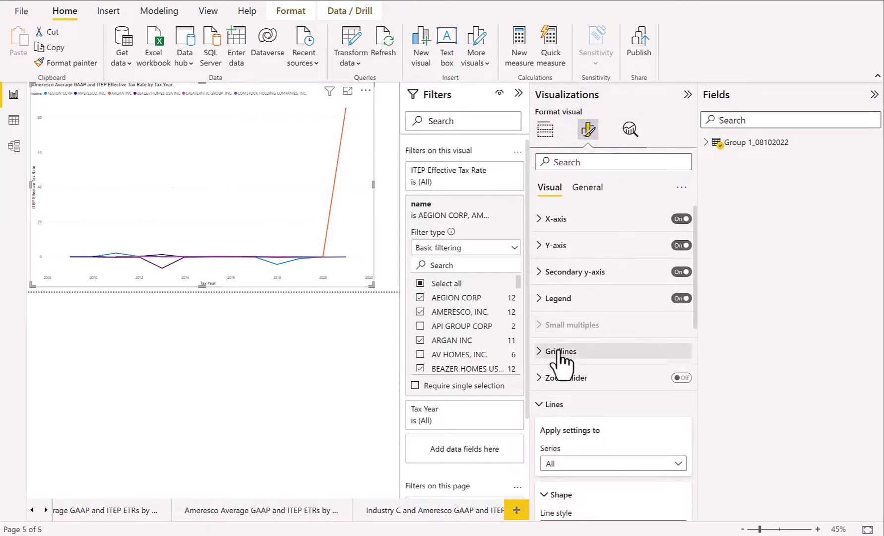
click(587, 187)
click(563, 242)
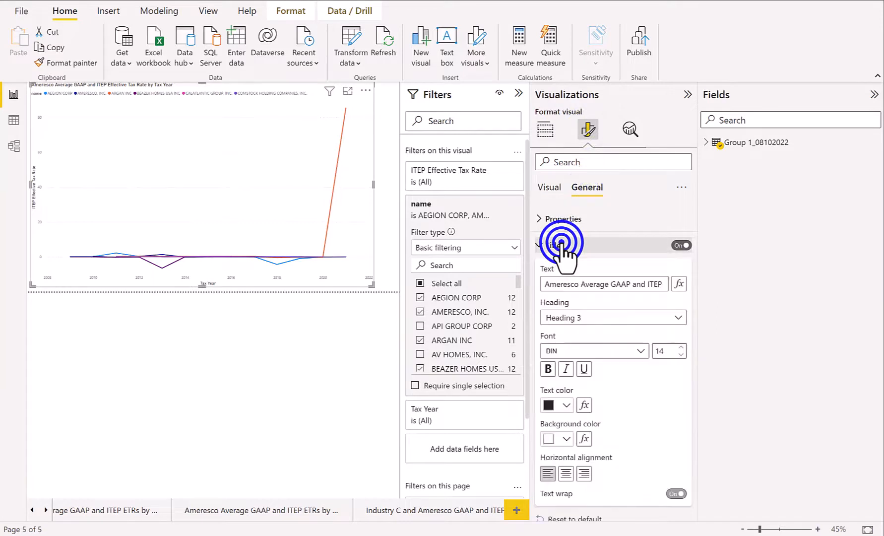
click(546, 284)
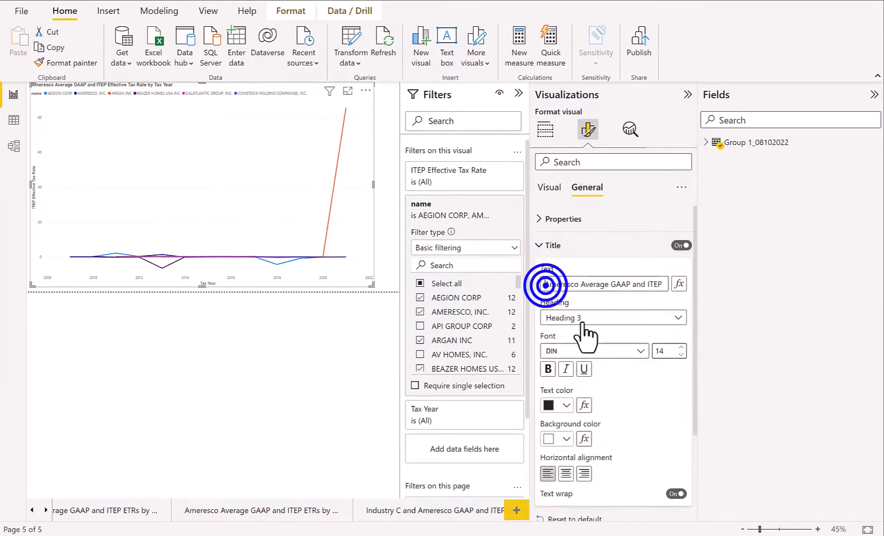
text(Industry C)
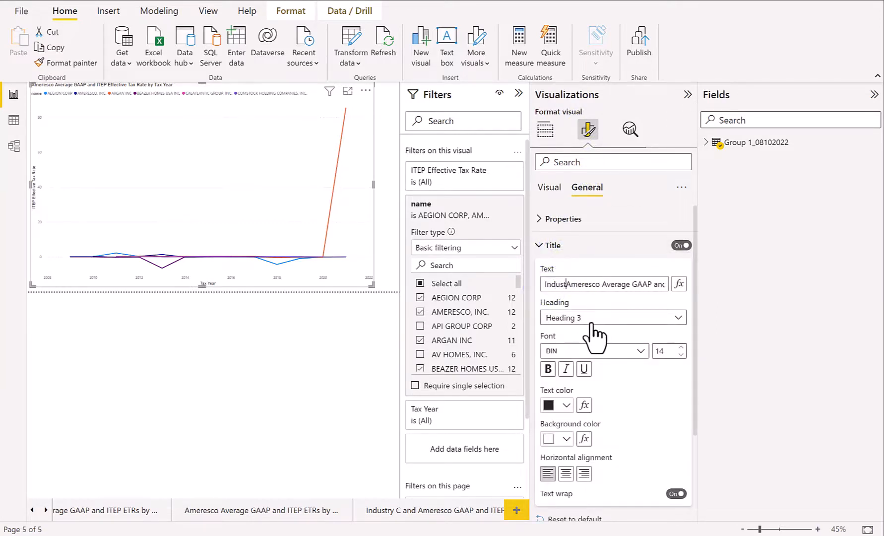
text( and)
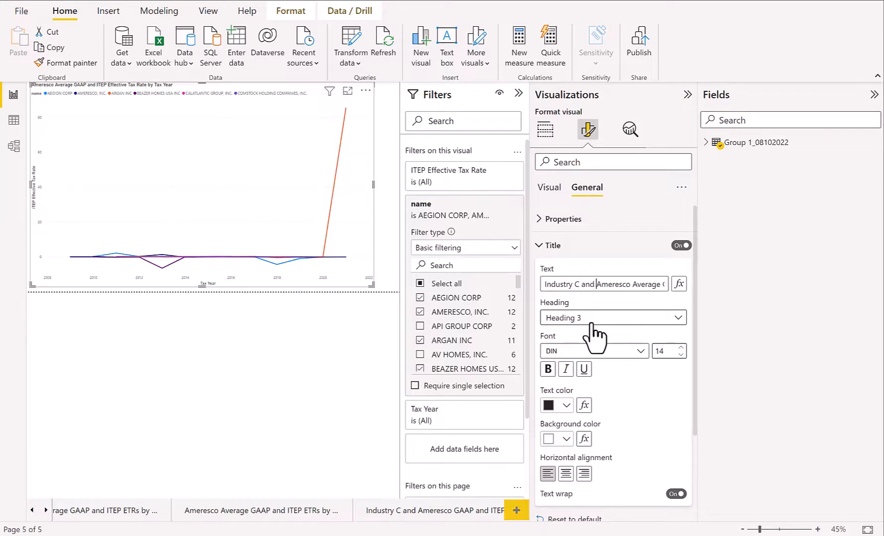
key(ctrl+Left)
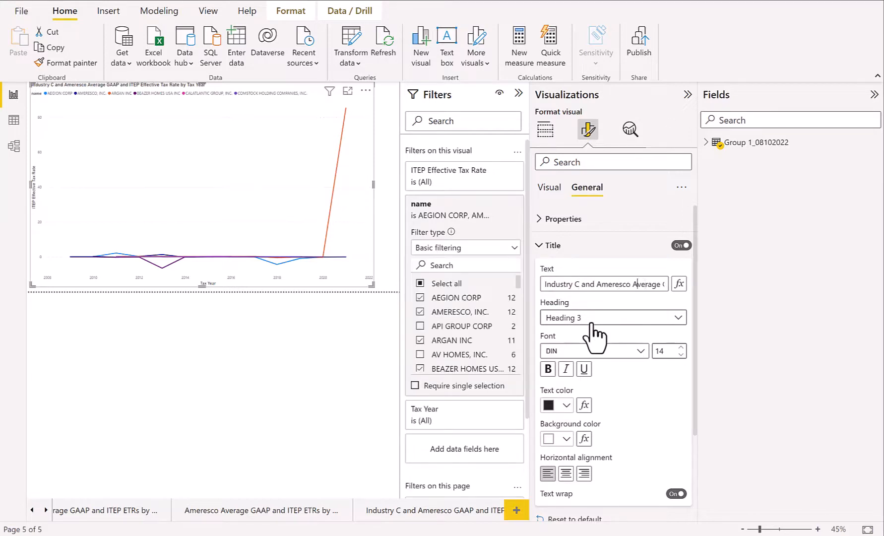
key(Delete)
key(Delete)
key(Delete)
key(Delete)
key(Delete)
key(Delete)
key(Delete)
key(Delete)
key(Delete)
key(Delete)
key(Delete)
key(Delete)
key(Delete)
key(Delete)
key(Delete)
key(Delete)
key(Delete)
key(Right)
key(Right)
key(Right)
key(Right)
key(Right)
key(Right)
key(Right)
key(Right)
key(Right)
key(Right)
key(Right)
key(Right)
key(Right)
key(Right)
key(Right)
key(Right)
key(Right)
key(Right)
key(Right)
key(Right)
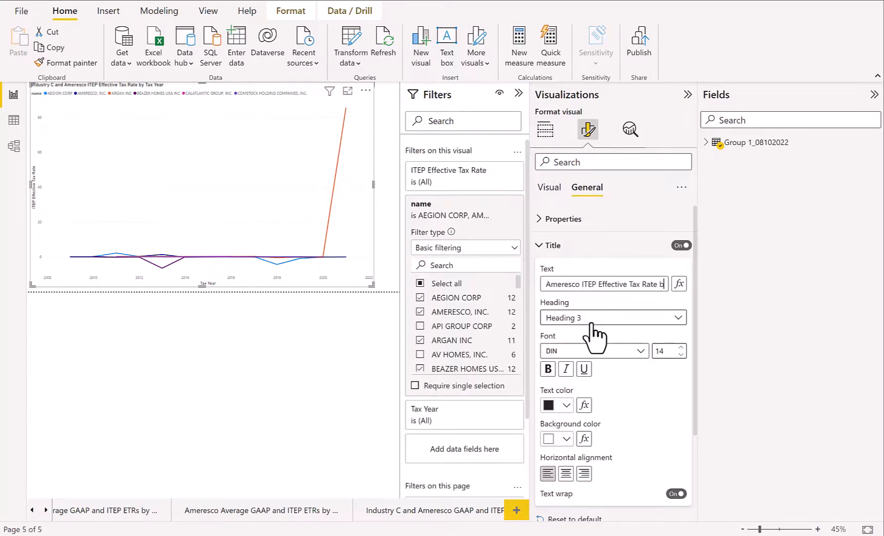
key(Right)
key(Right)
key(Right)
key(Right)
key(Right)
key(Right)
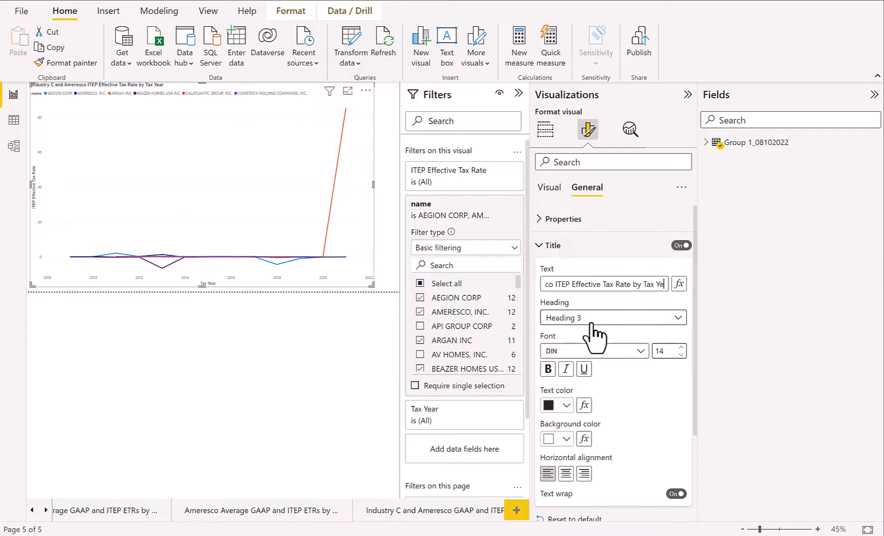
text(Com)
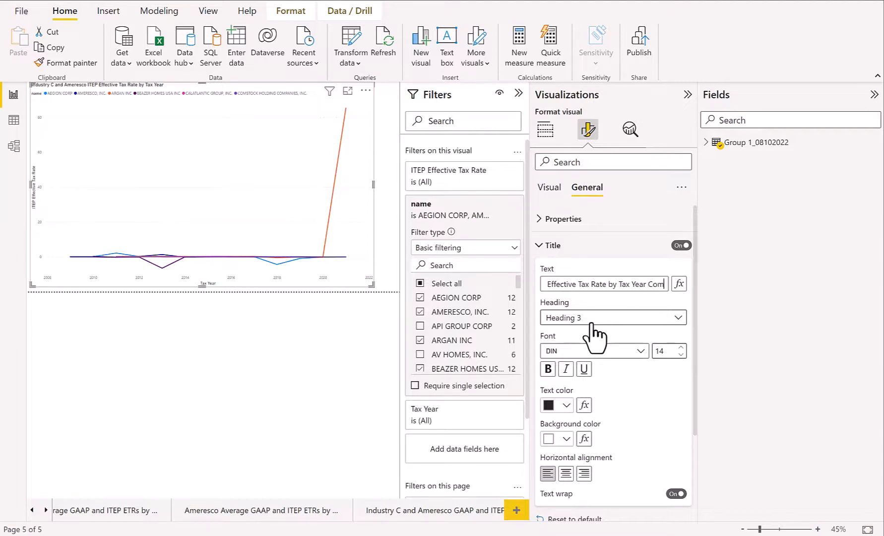
text(panison Group)
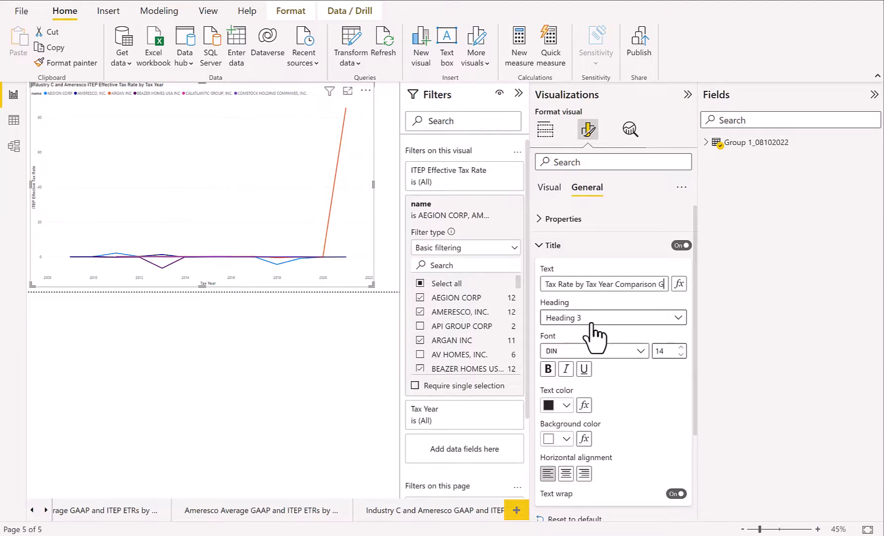
Collapse the Visualizations, Filters and Fields panes to review the line chart at a larger size
click(688, 94)
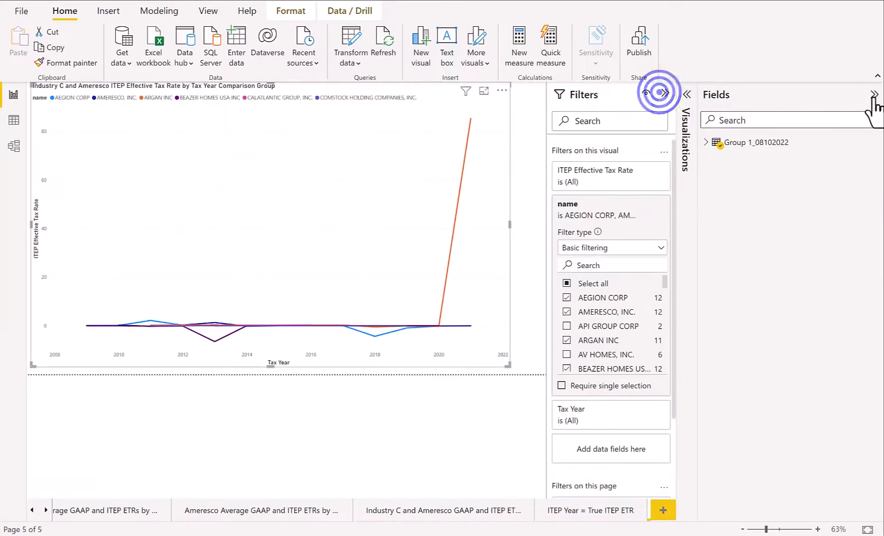
click(667, 93)
click(874, 94)
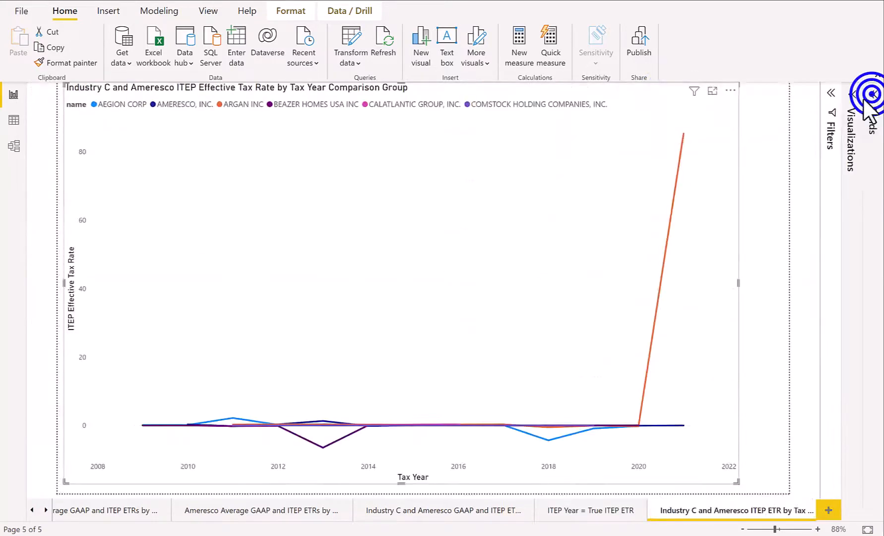
mouse_move(601, 252)
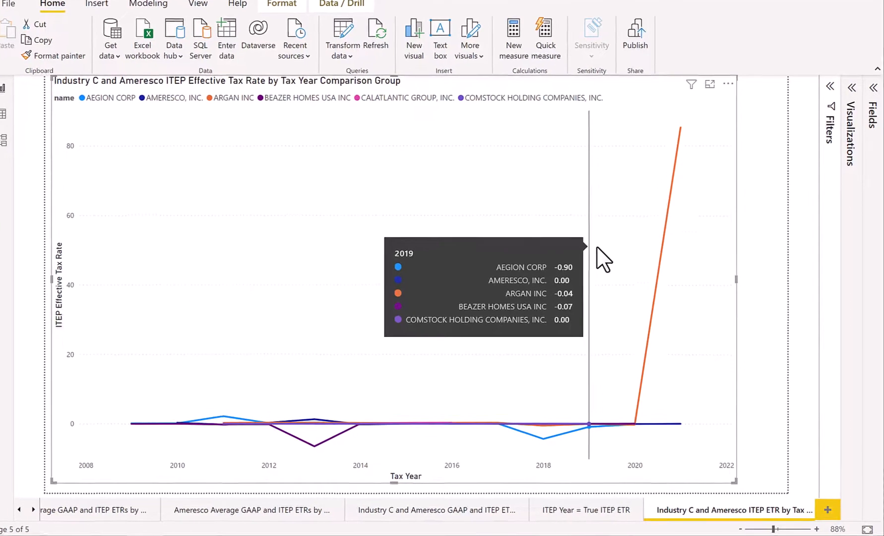
Duplicate the line chart page and rename the copy, replacing "Duplicate of" with "Color Shift" before "Industry C and Ameresco ITEP ETR"
right_click(696, 509)
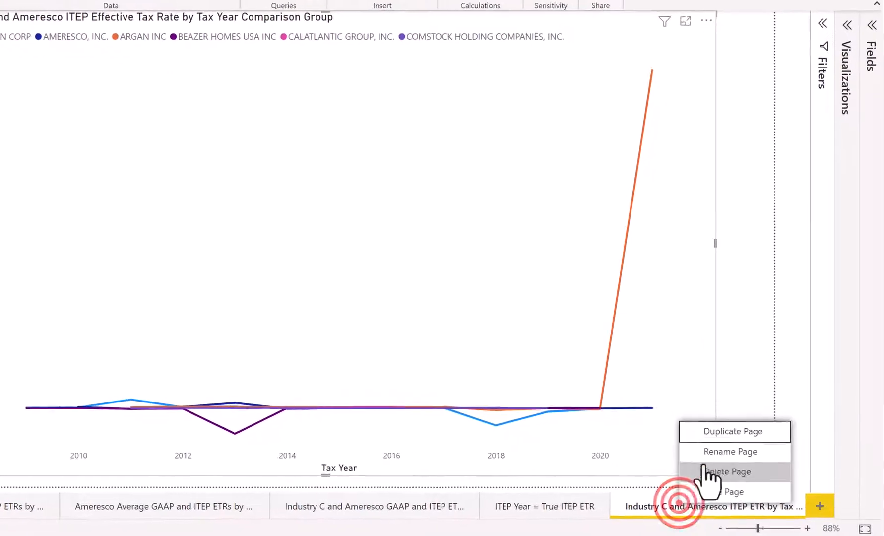
click(722, 446)
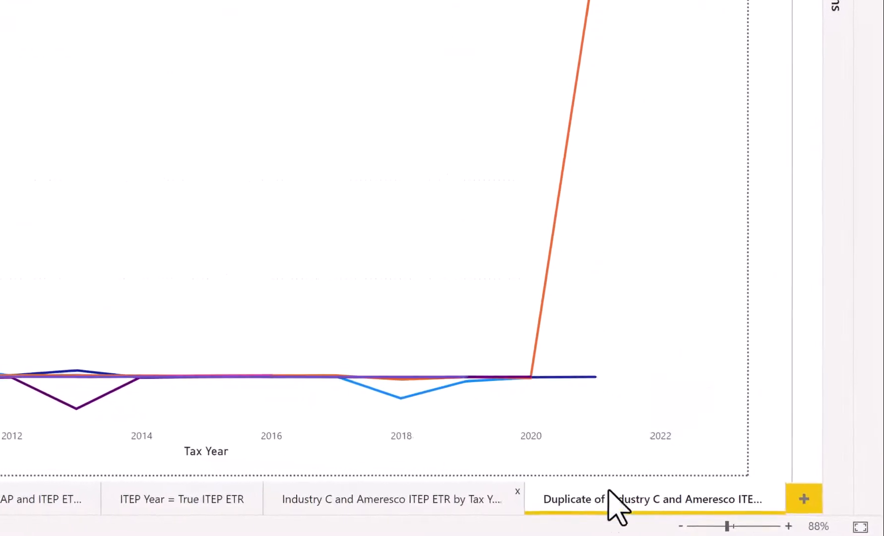
right_click(591, 495)
click(627, 428)
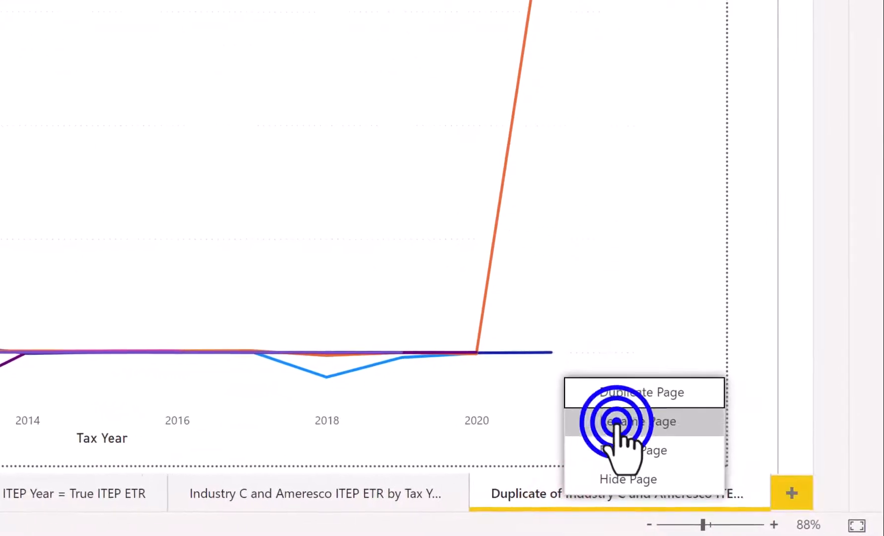
text(rms which have at least one ITEP Year = True)
key(Home)
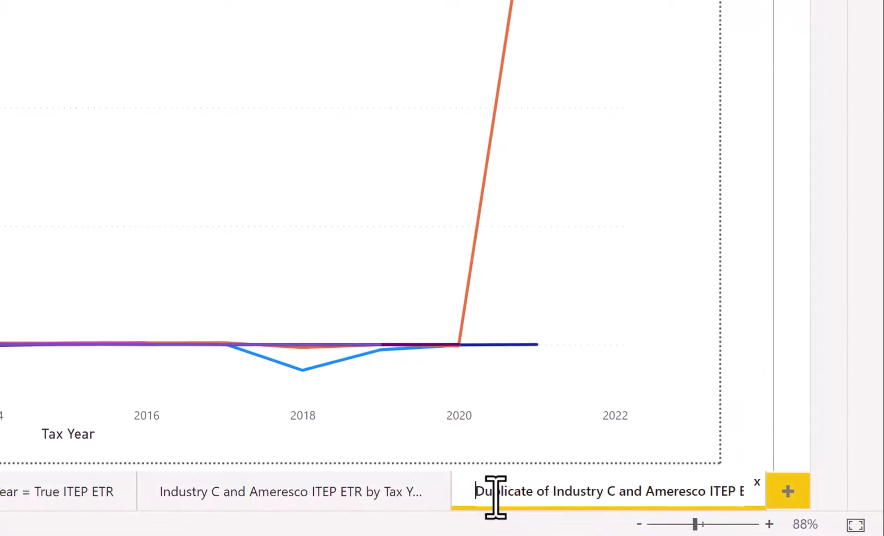
key(Delete)
key(Delete)
key(Delete)
key(Delete)
key(Delete)
key(Delete)
key(Delete)
key(Delete)
key(Delete)
key(Delete)
key(Delete)
key(Delete)
key(Delete)
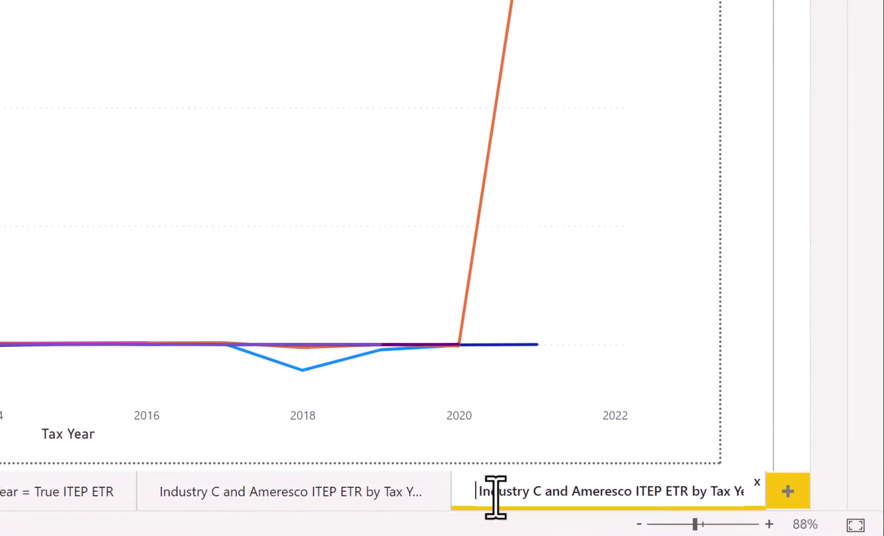
text(Color Shift)
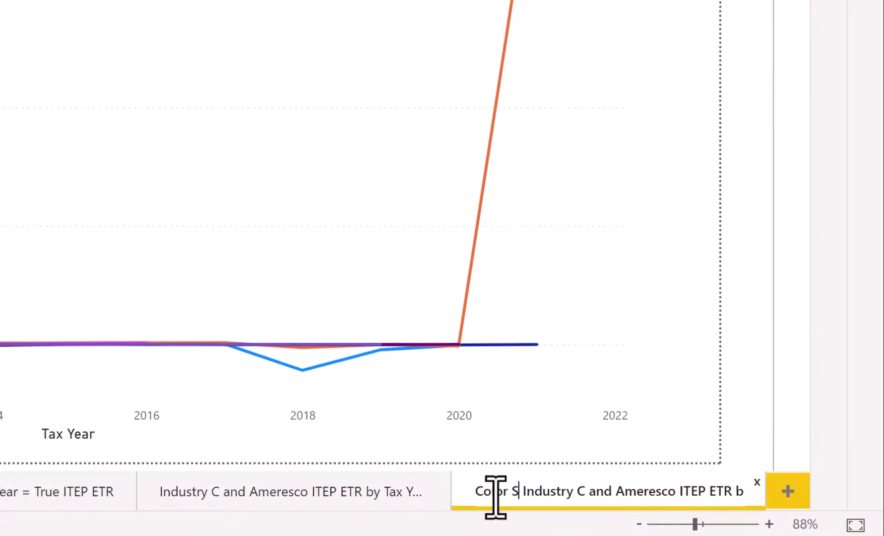
click(97, 4)
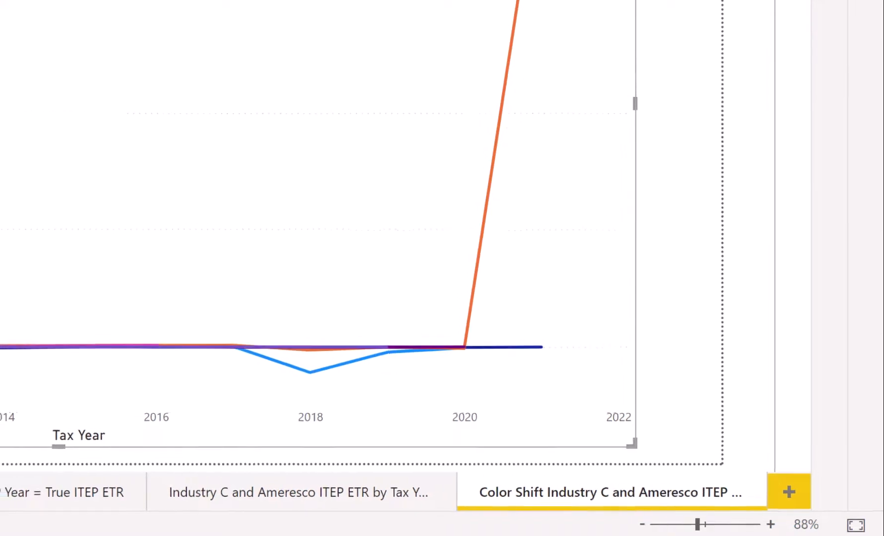
Restore the collapsed side panes and set the Aegion Corp line's color to light gray on the Color Shift page
click(180, 138)
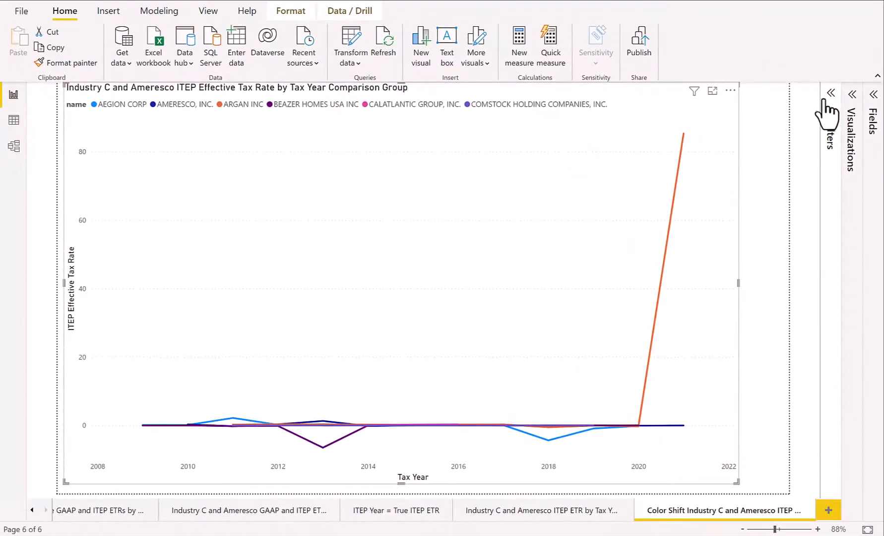
click(827, 100)
click(853, 94)
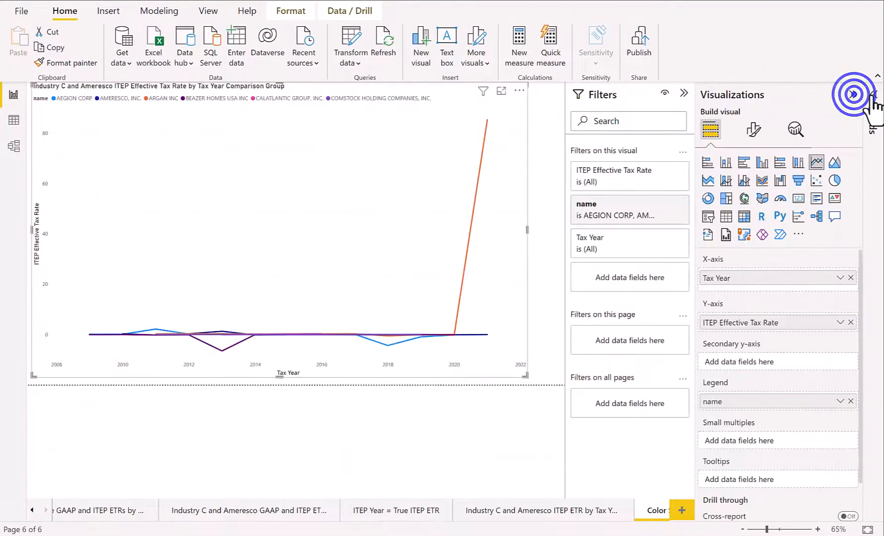
click(872, 97)
click(587, 128)
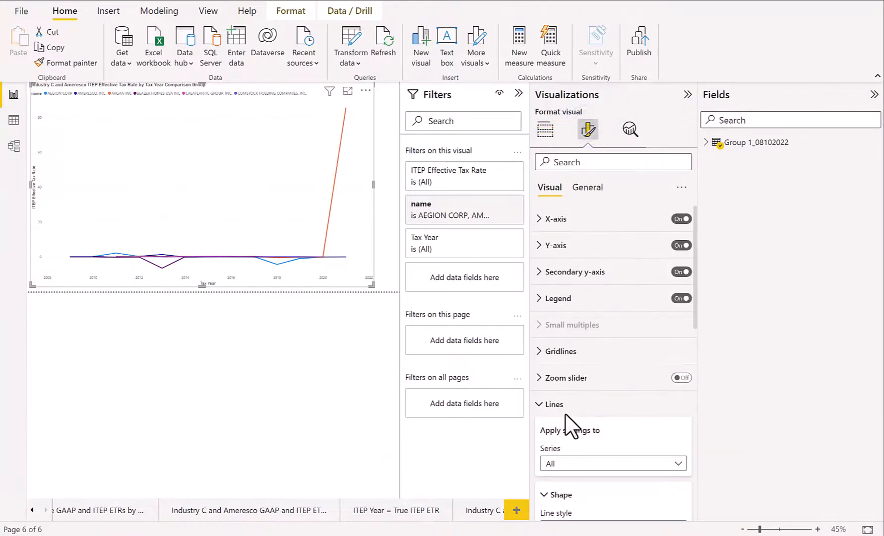
scroll(583, 423, down, 5)
scroll(583, 423, down, 3)
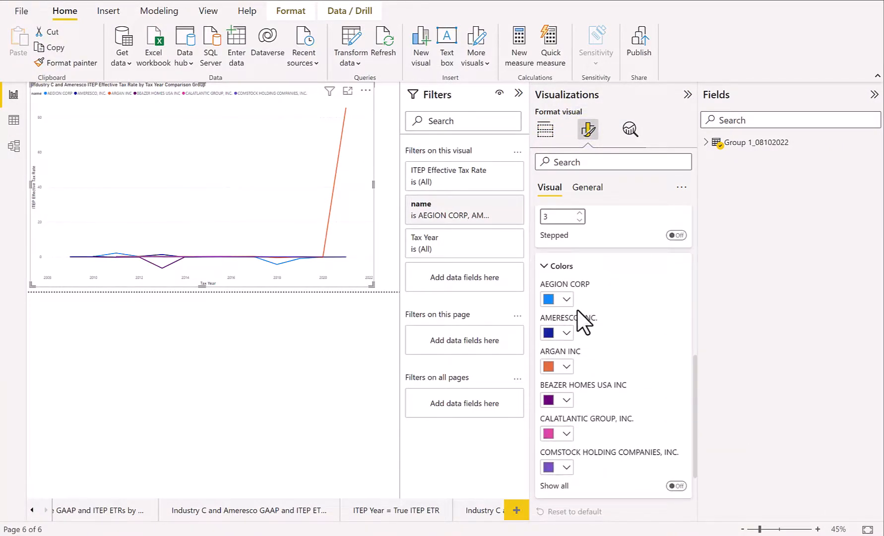
click(569, 297)
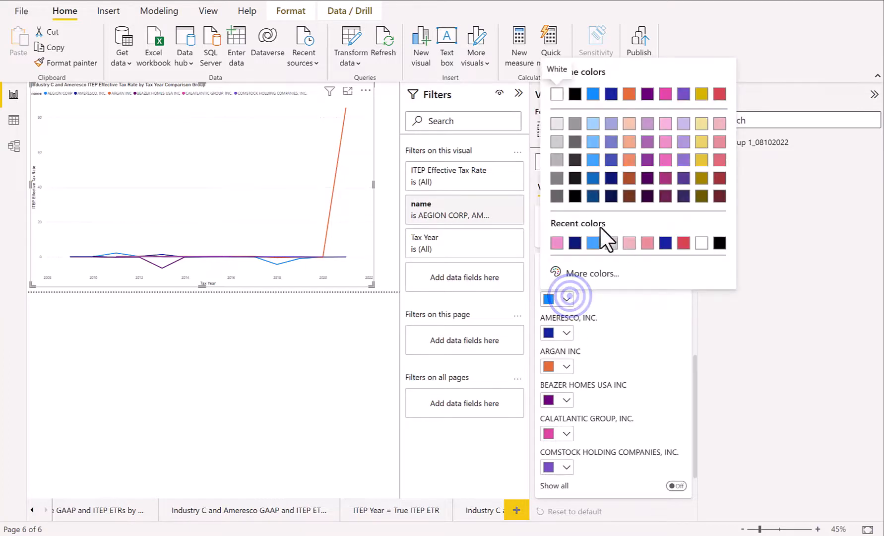
click(611, 242)
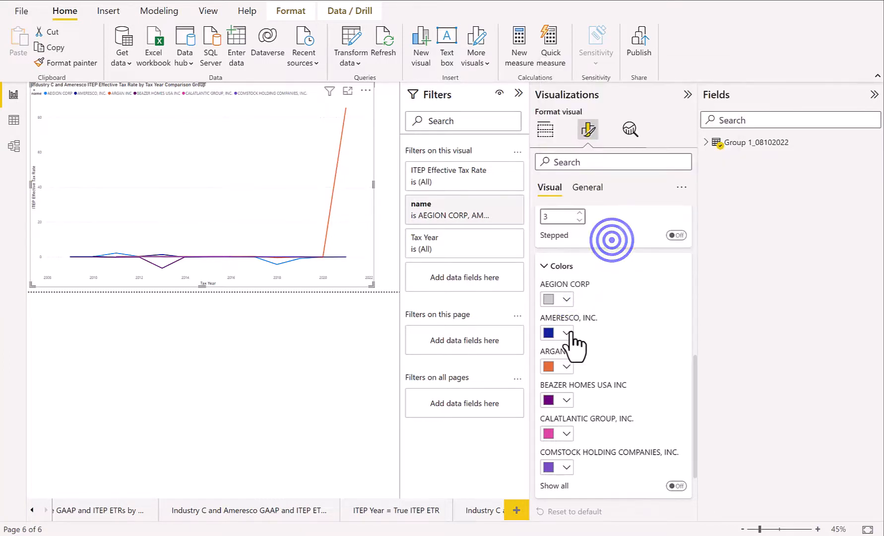
Set the Argan, Beazer Homes USA, CalAtlantic Group and Comstock Holding Companies lines to the same light gray
click(564, 367)
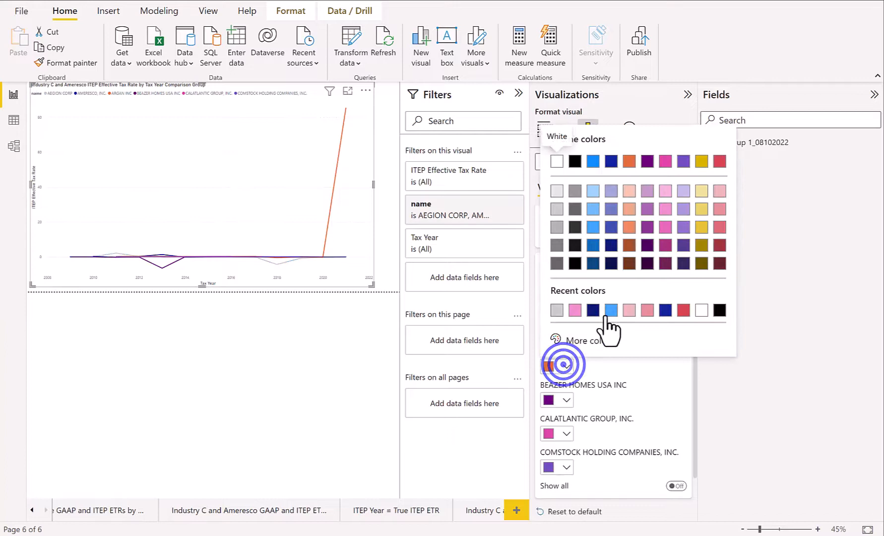
click(556, 311)
click(567, 399)
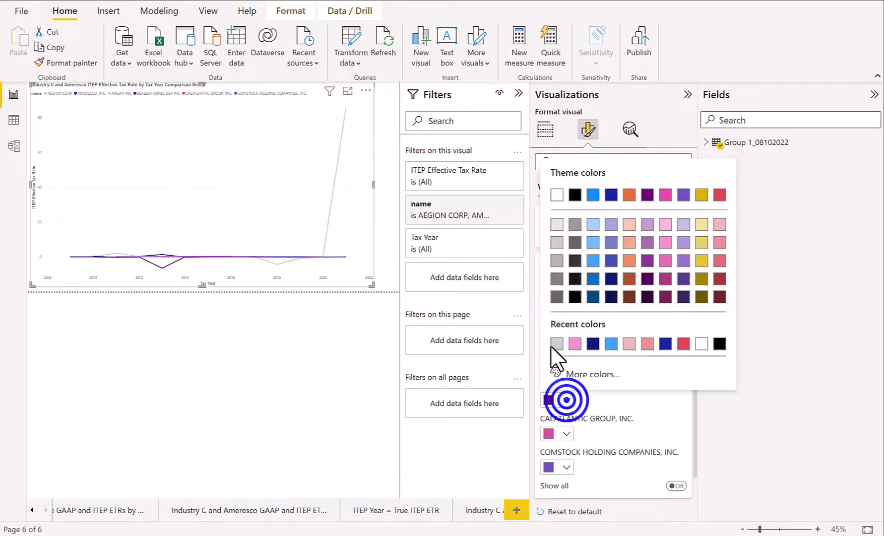
click(556, 346)
click(565, 433)
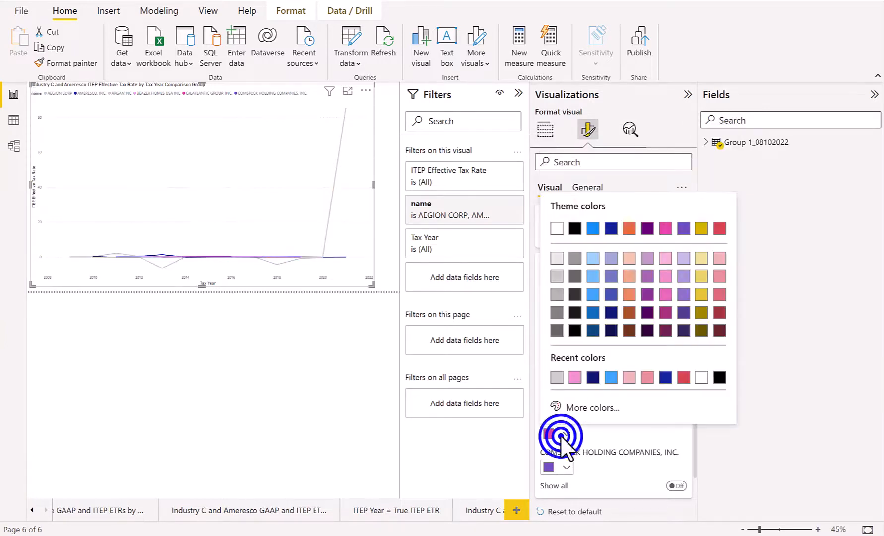
click(560, 376)
click(566, 467)
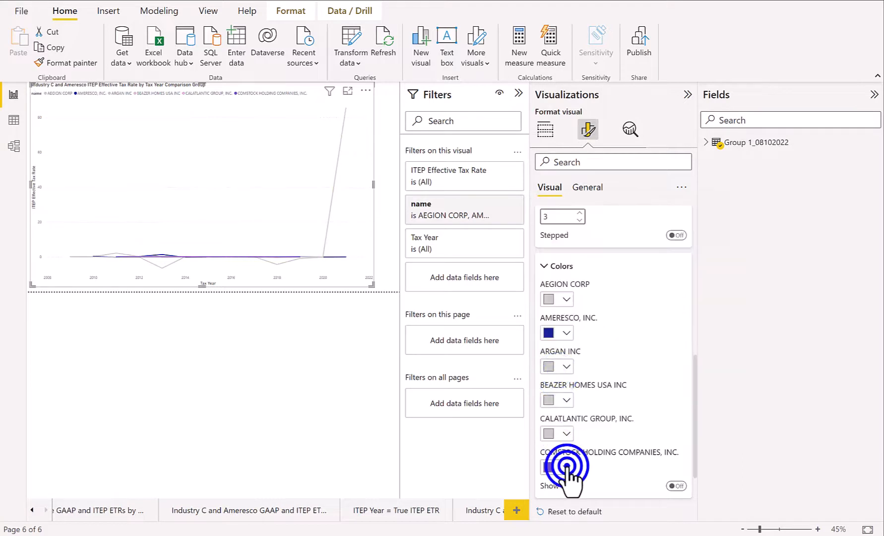
click(556, 411)
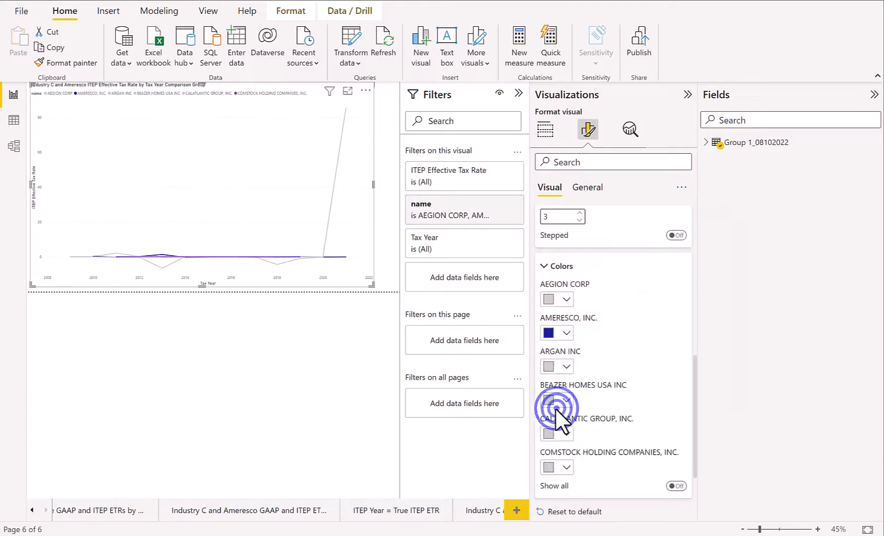
Set the Ameresco line's color to bright blue and collapse the side panes to inspect the enlarged chart's 2021 values
click(567, 330)
click(612, 277)
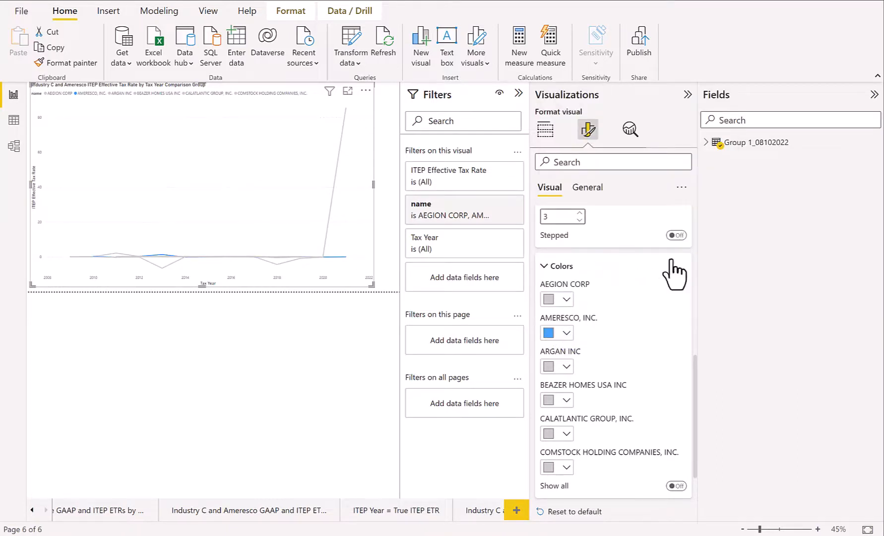
click(688, 95)
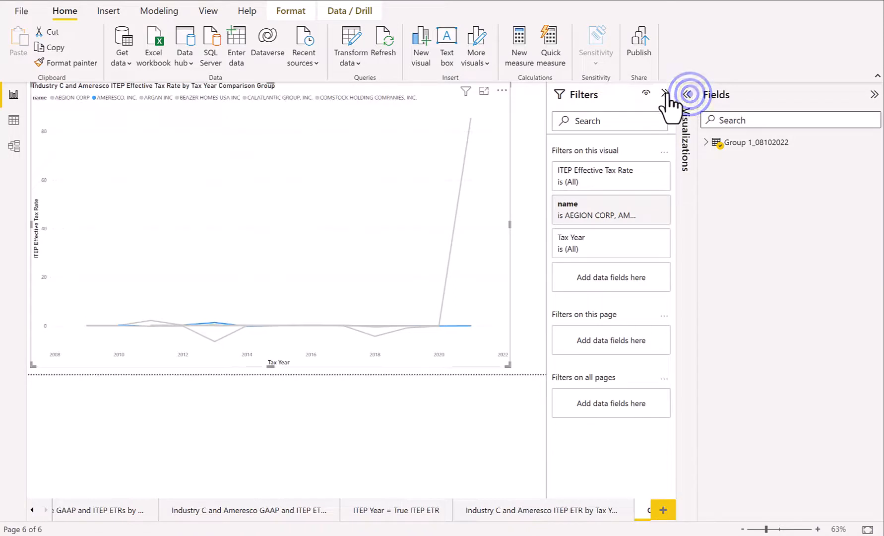
click(667, 94)
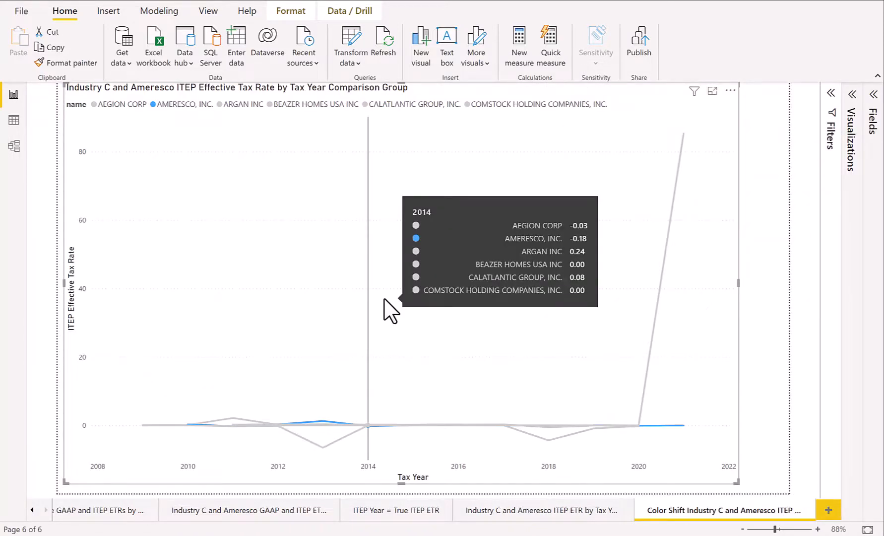
mouse_move(705, 317)
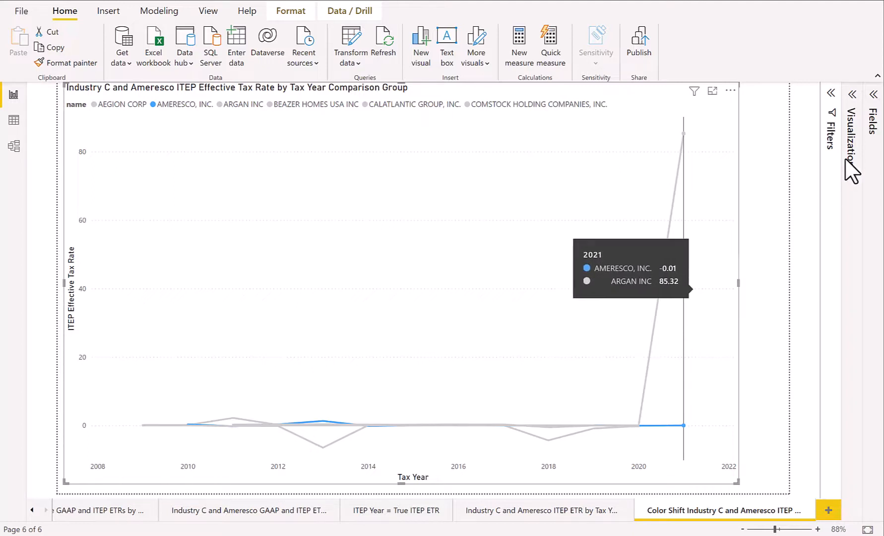
Reopen the visual's formatting options and set the maximum of the Y-axis range to 4
click(852, 95)
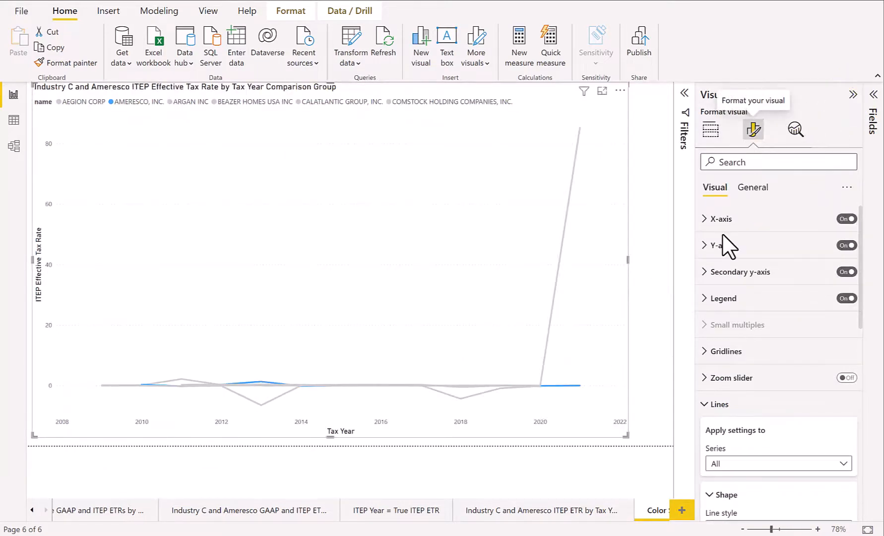
click(704, 244)
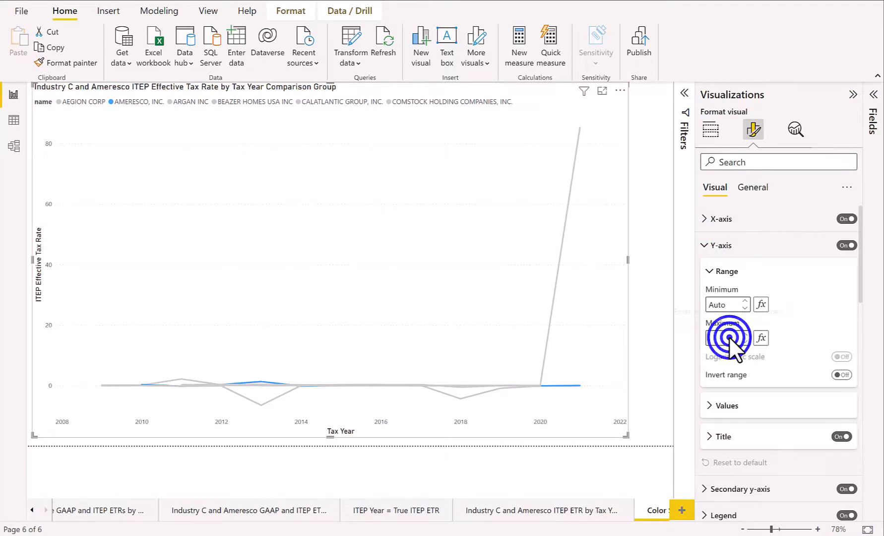
text(4)
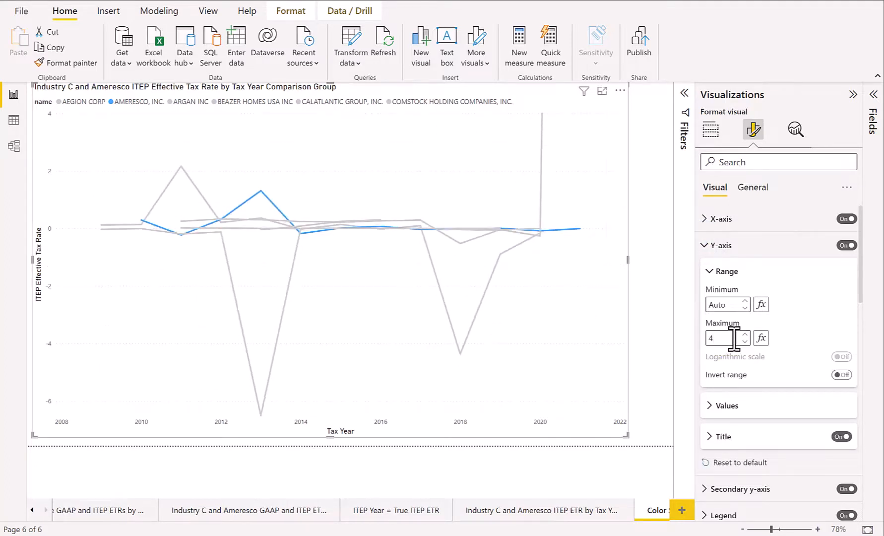